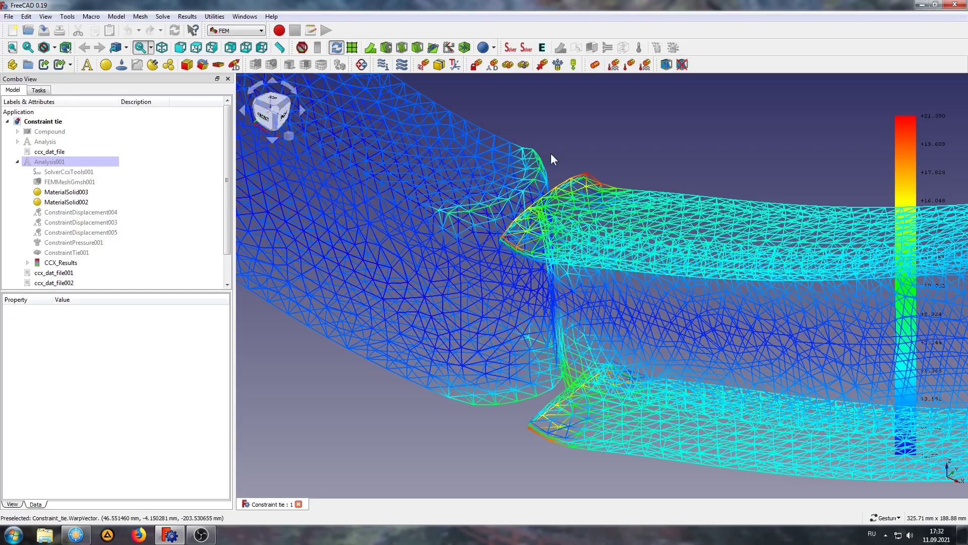
- Orbit the stress result view to a frontal angle on the beam joint
{"action": "mouse_move", "coordinate": [536, 274]}
{"action": "left_mouse_down"}
{"action": "mouse_move", "coordinate": [565, 241]}
{"action": "mouse_move", "coordinate": [650, 215]}
{"action": "mouse_move", "coordinate": [598, 298]}
{"action": "mouse_move", "coordinate": [564, 286]}
{"action": "left_mouse_up"}
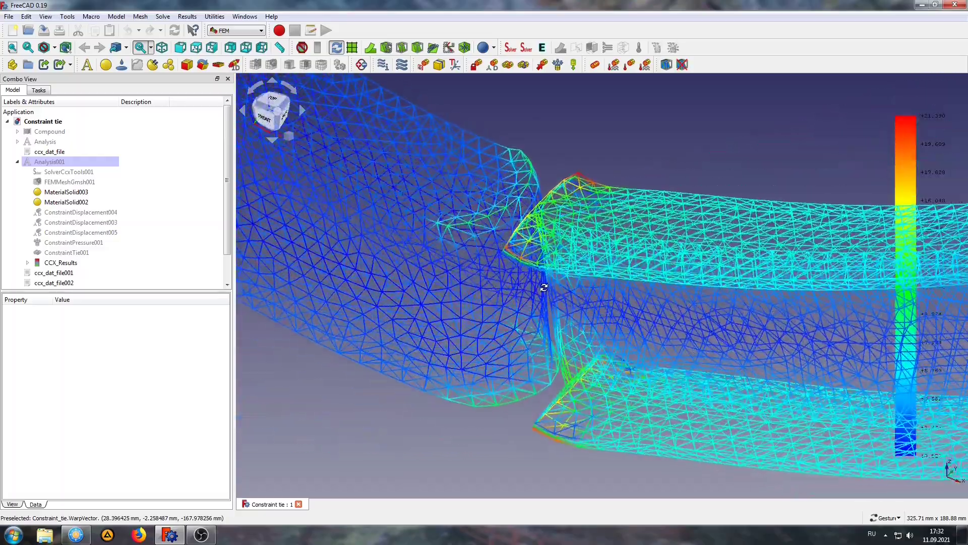
{"action": "left_click_drag", "start_coordinate": [564, 286], "coordinate": [627, 243]}
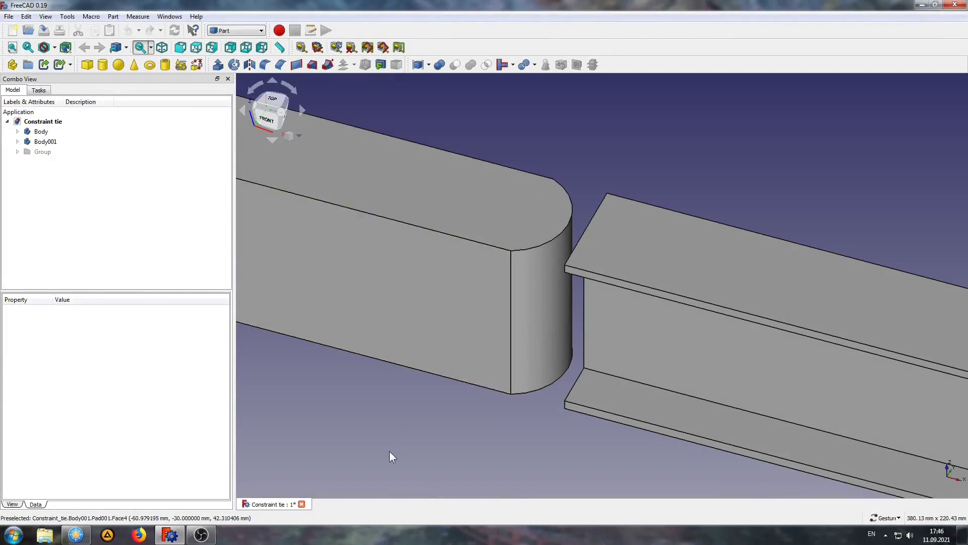
- Combine Body and Body001 into one Compound, then switch to the FEM workbench
{"action": "mouse_move", "coordinate": [389, 452]}
{"action": "left_mouse_down"}
{"action": "mouse_move", "coordinate": [531, 410]}
{"action": "mouse_move", "coordinate": [432, 393]}
{"action": "mouse_move", "coordinate": [355, 423]}
{"action": "left_mouse_up"}
{"action": "left_click", "coordinate": [41, 131]}
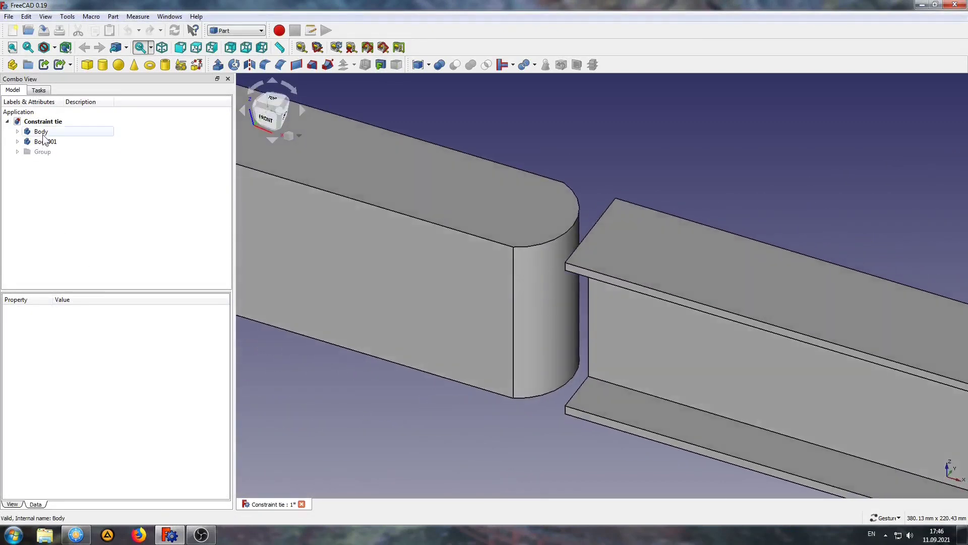
{"action": "left_click", "coordinate": [43, 143], "text": "ctrl"}
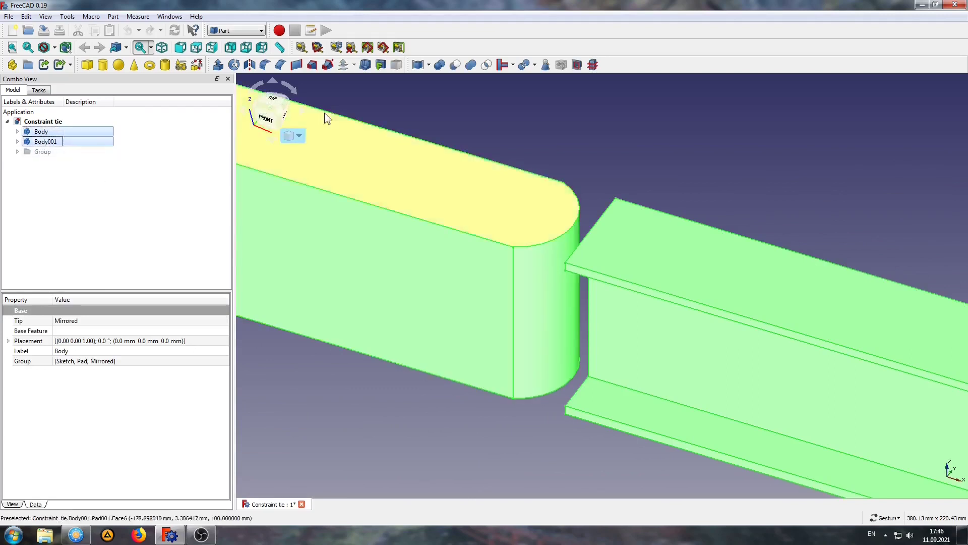
{"action": "left_click", "coordinate": [429, 65]}
{"action": "left_click", "coordinate": [432, 81]}
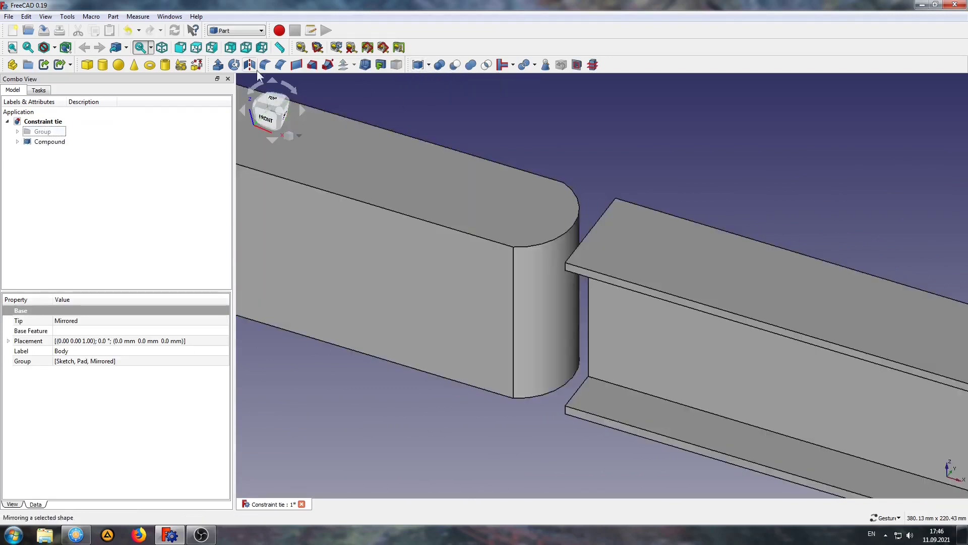
{"action": "left_click", "coordinate": [246, 32]}
{"action": "left_click", "coordinate": [225, 80]}
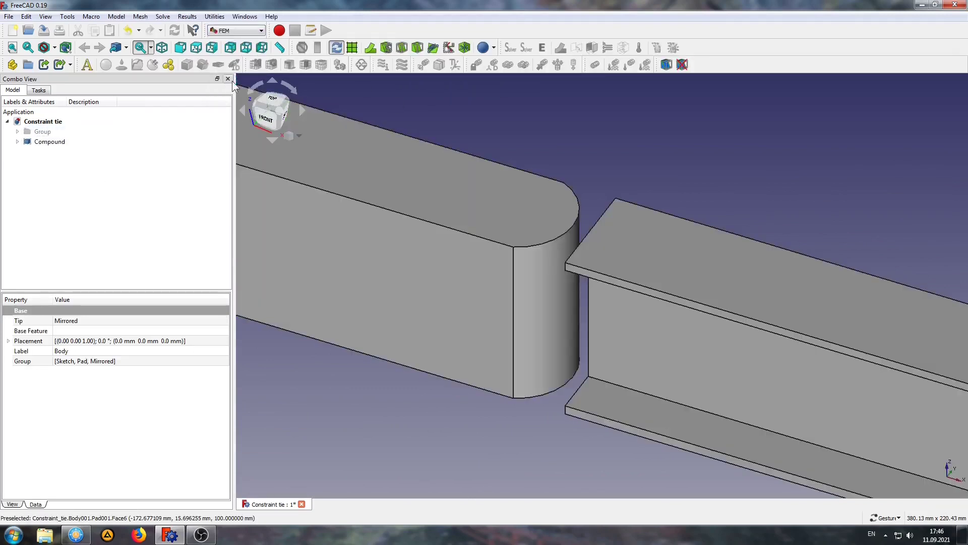
- Create a CalculiX analysis and mesh the Compound with Gmsh at 20 mm maximum element size
{"action": "left_click", "coordinate": [87, 64]}
{"action": "left_click", "coordinate": [15, 151]}
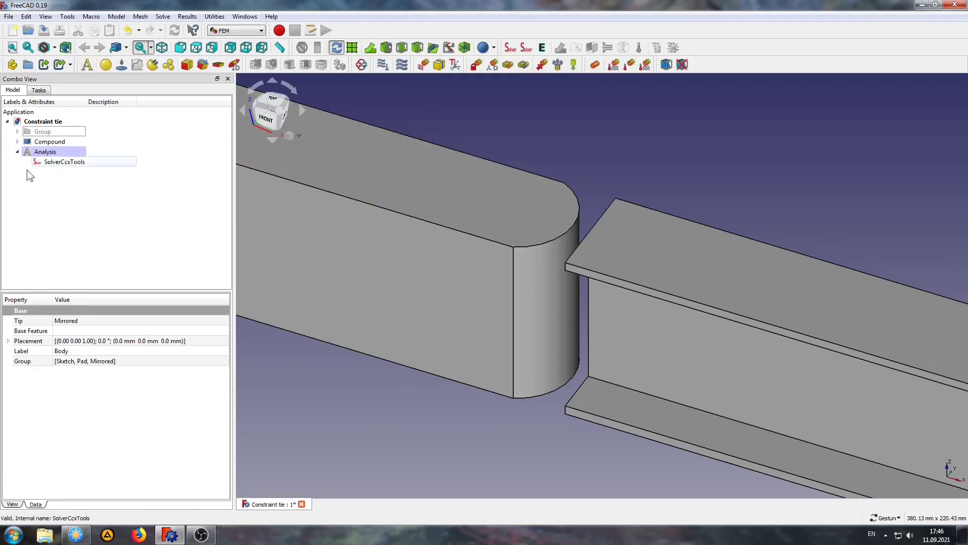
{"action": "left_click", "coordinate": [51, 132]}
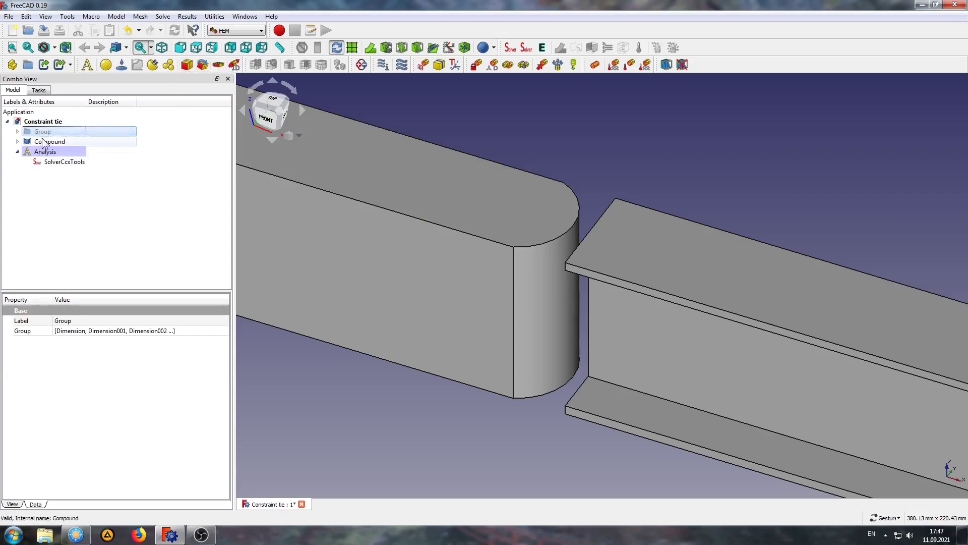
{"action": "left_click", "coordinate": [51, 142]}
{"action": "left_click", "coordinate": [273, 64]}
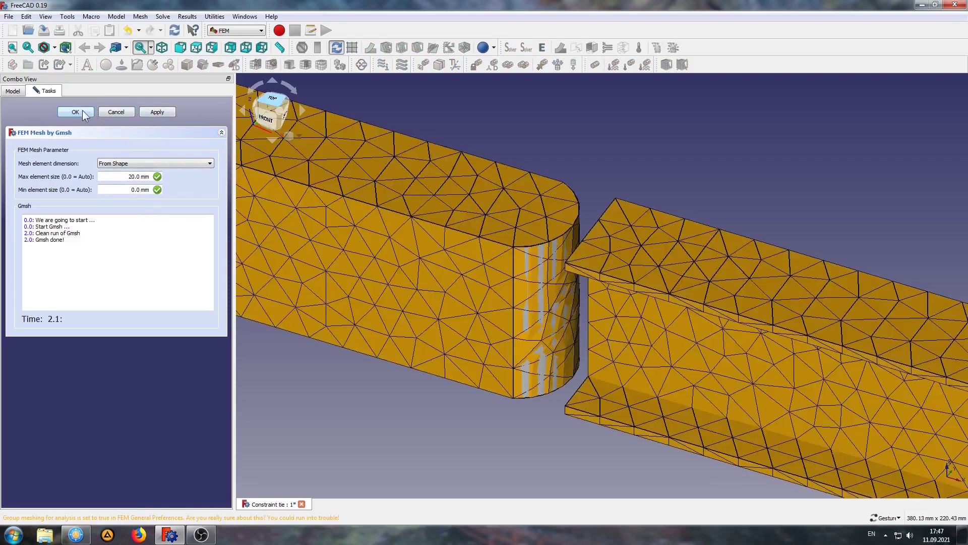
{"action": "left_click", "coordinate": [76, 112]}
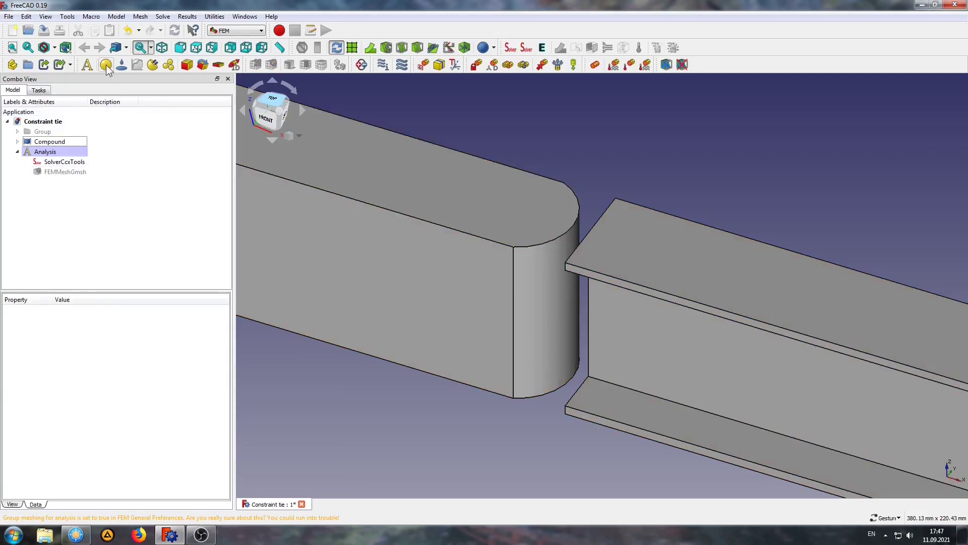
- Assign a Concrete-Generic solid material to the rectangular beam
{"action": "left_click_drag", "start_coordinate": [224, 255], "coordinate": [228, 313]}
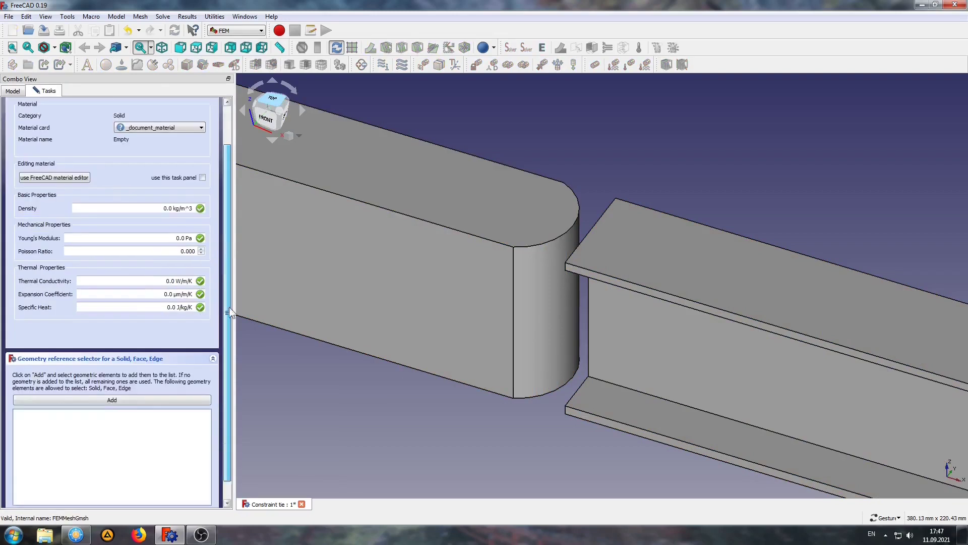
{"action": "left_click", "coordinate": [151, 493]}
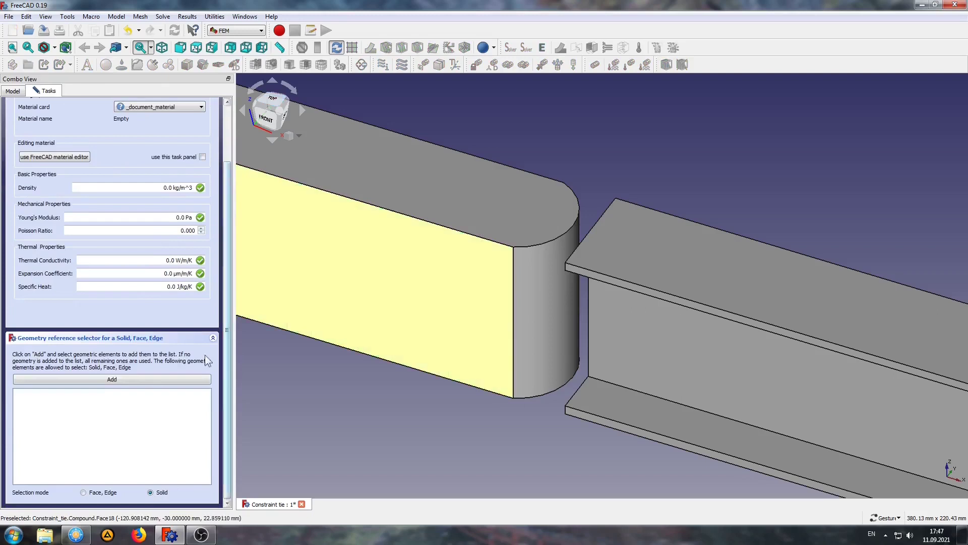
{"action": "left_click", "coordinate": [350, 301]}
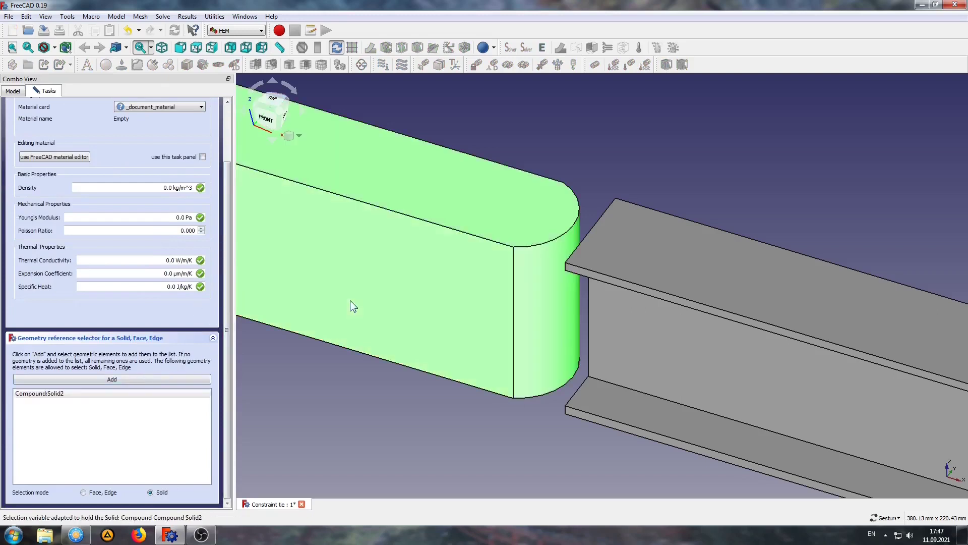
{"action": "left_click_drag", "start_coordinate": [225, 308], "coordinate": [232, 226]}
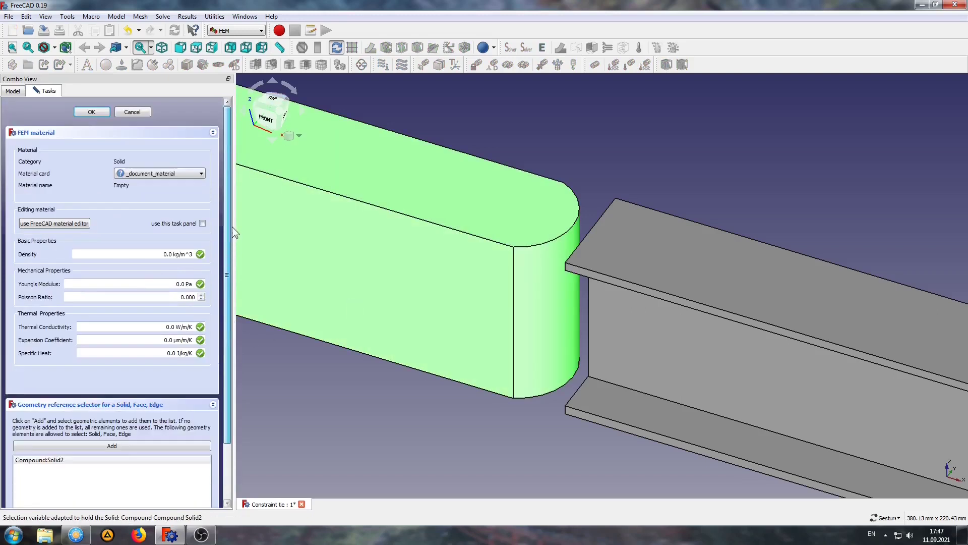
{"action": "left_click", "coordinate": [151, 174]}
{"action": "scroll", "coordinate": [156, 217], "scroll_direction": "up", "scroll_amount": 3}
{"action": "scroll", "coordinate": [158, 187], "scroll_direction": "up", "scroll_amount": 3}
{"action": "scroll", "coordinate": [158, 187], "scroll_direction": "up", "scroll_amount": 3}
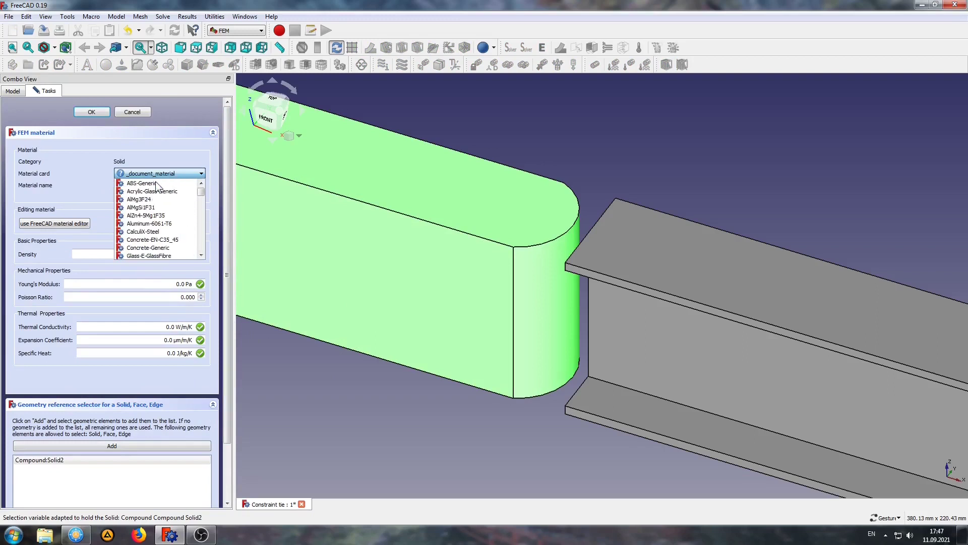
{"action": "left_click", "coordinate": [151, 248]}
{"action": "left_click", "coordinate": [92, 112]}
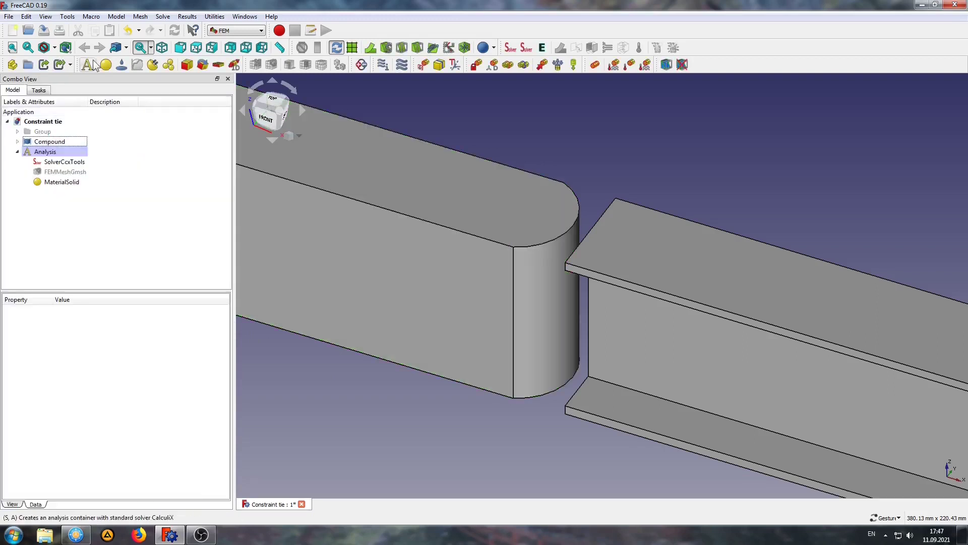
- Add a second solid material for the I-beam using the CalculiX-Steel card
{"action": "left_click", "coordinate": [106, 65]}
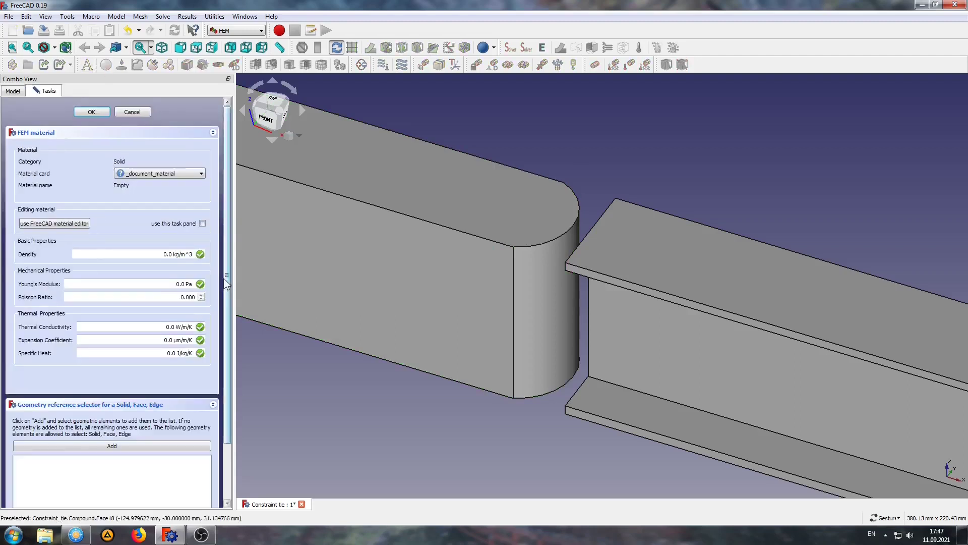
{"action": "left_click_drag", "start_coordinate": [226, 277], "coordinate": [224, 364]}
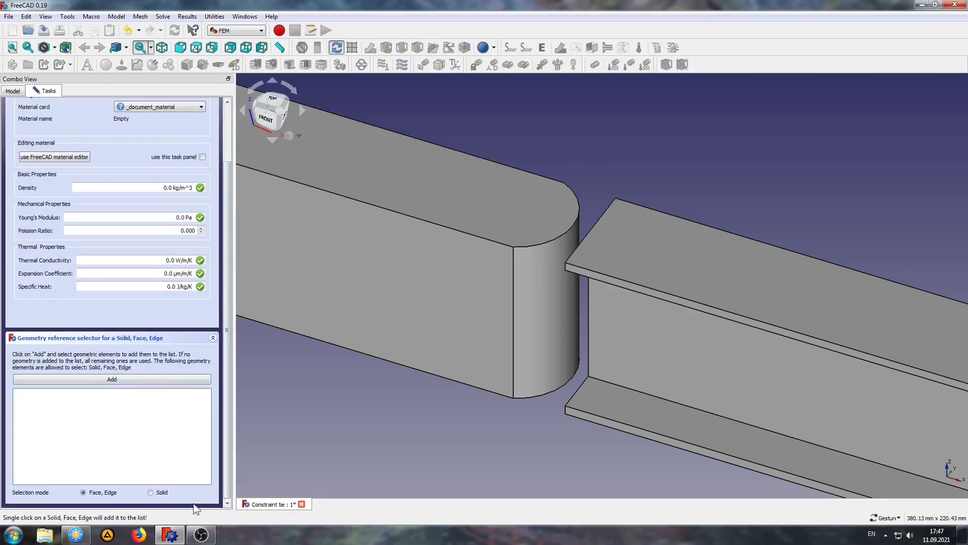
{"action": "left_click", "coordinate": [151, 492]}
{"action": "left_click", "coordinate": [181, 379]}
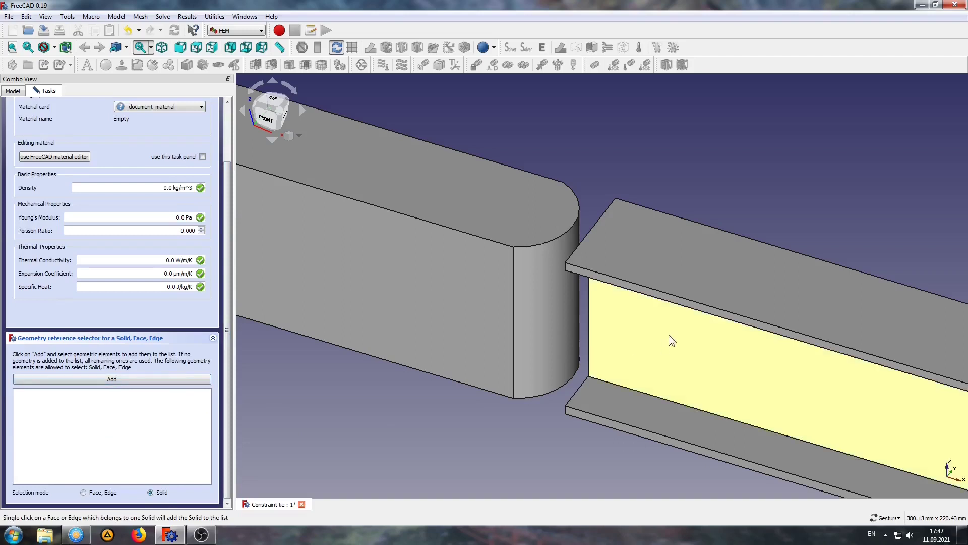
{"action": "left_click", "coordinate": [669, 334]}
{"action": "left_click_drag", "start_coordinate": [228, 358], "coordinate": [225, 250]}
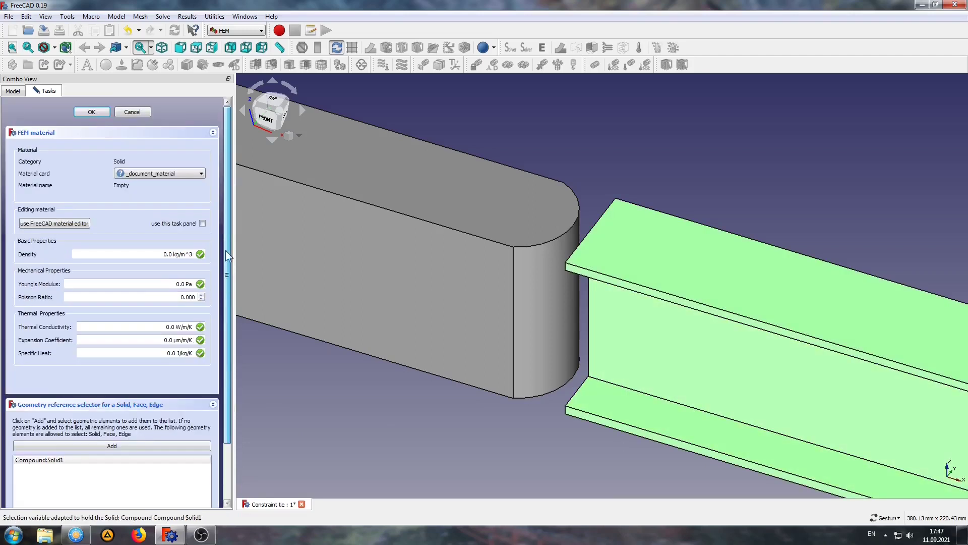
{"action": "left_click", "coordinate": [150, 174]}
{"action": "scroll", "coordinate": [158, 221], "scroll_direction": "up", "scroll_amount": 5}
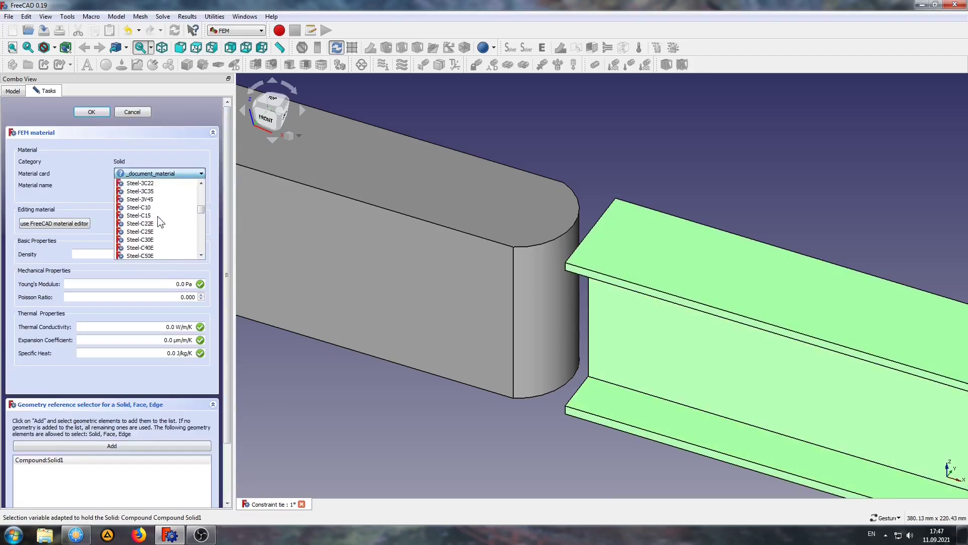
{"action": "scroll", "coordinate": [167, 230], "scroll_direction": "up", "scroll_amount": 5}
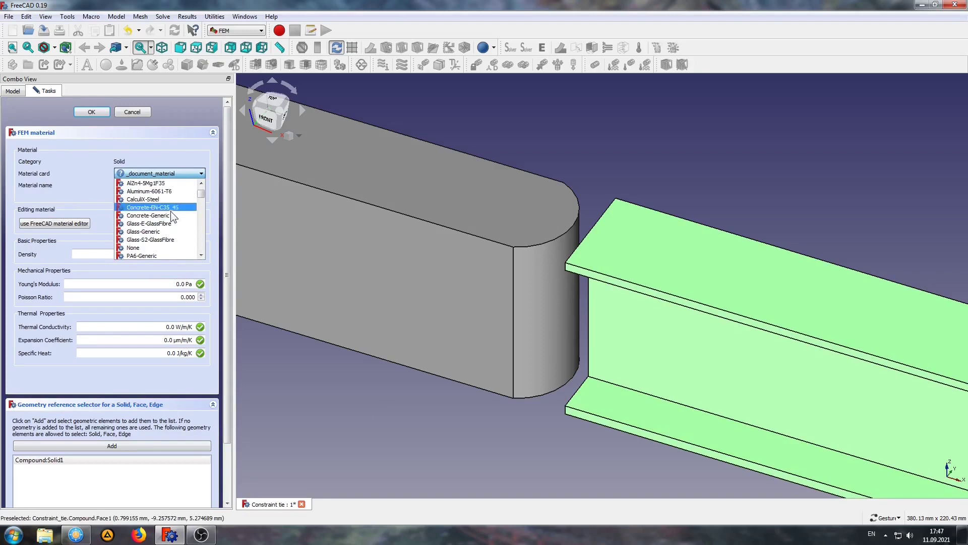
{"action": "left_click", "coordinate": [161, 199]}
- Confirm the steel material and orbit to face the rectangular beam's free end
{"action": "left_click", "coordinate": [99, 113]}
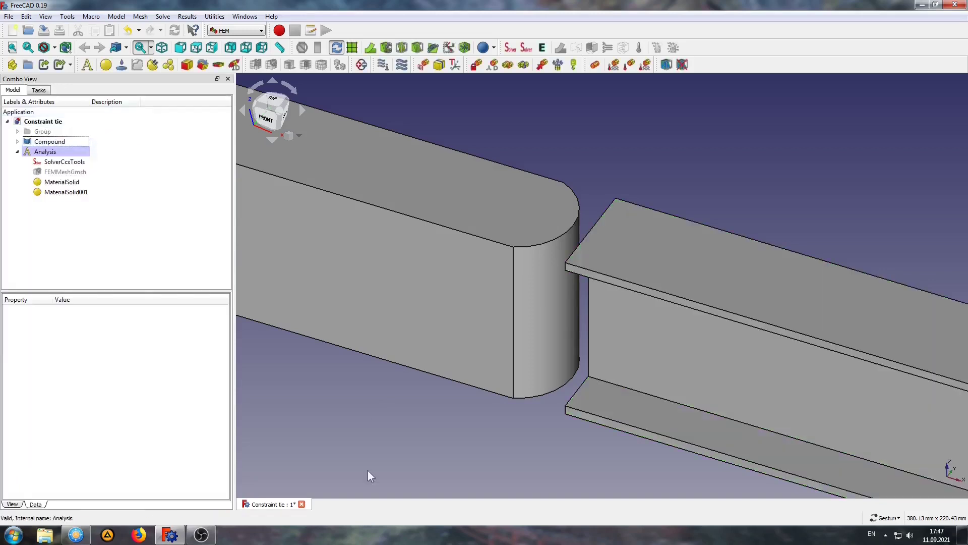
{"action": "scroll", "coordinate": [415, 441], "scroll_direction": "down", "scroll_amount": 2}
{"action": "scroll", "coordinate": [418, 442], "scroll_direction": "down", "scroll_amount": 2}
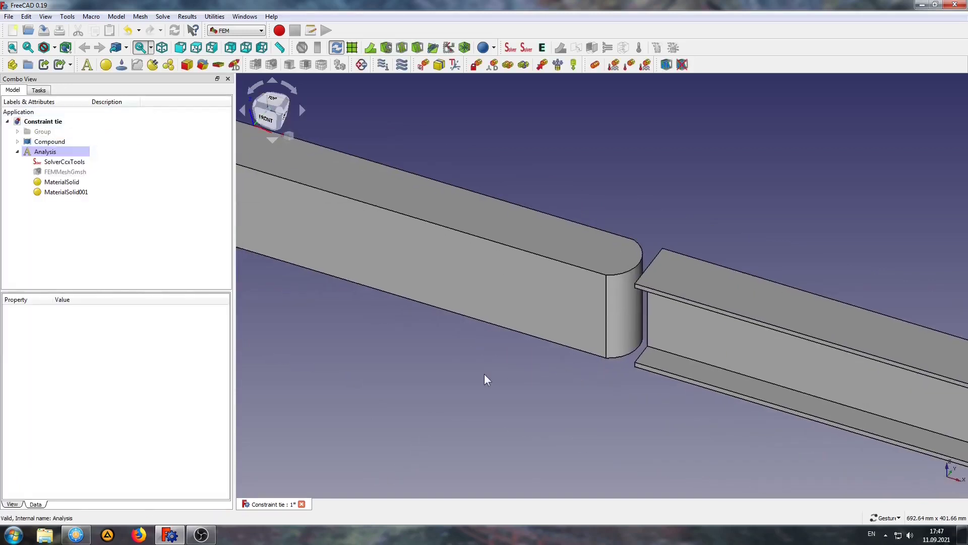
{"action": "scroll", "coordinate": [453, 379], "scroll_direction": "down", "scroll_amount": 2}
{"action": "scroll", "coordinate": [403, 379], "scroll_direction": "down", "scroll_amount": 2}
{"action": "left_click_drag", "start_coordinate": [388, 383], "coordinate": [473, 423]}
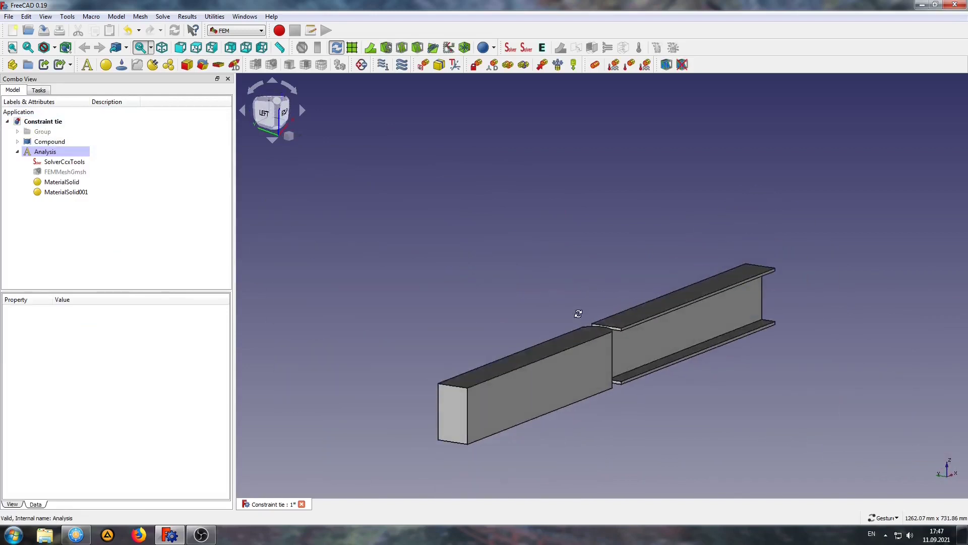
{"action": "scroll", "coordinate": [542, 432], "scroll_direction": "up", "scroll_amount": 5}
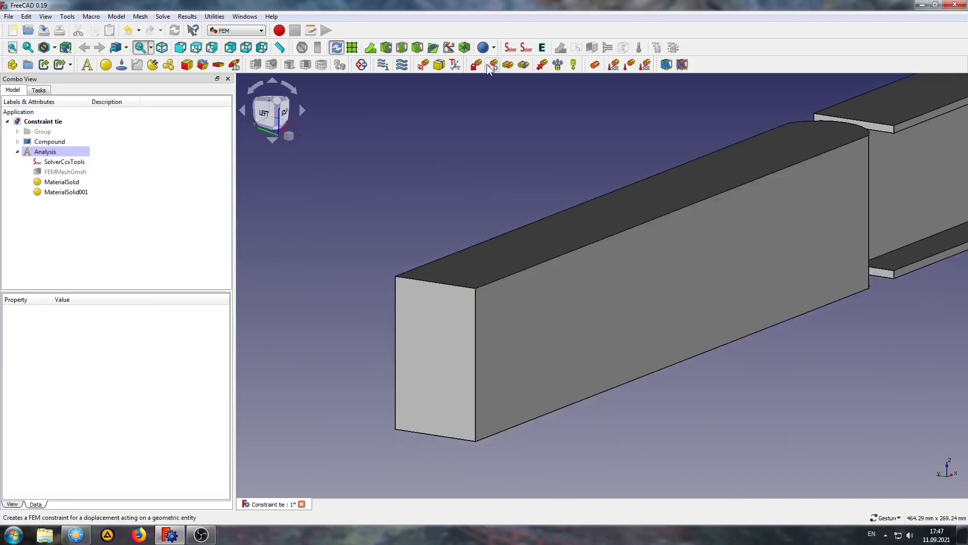
- Fix the end faces of both beams in z with a displacement constraint
{"action": "left_click", "coordinate": [492, 64]}
{"action": "left_click", "coordinate": [435, 357]}
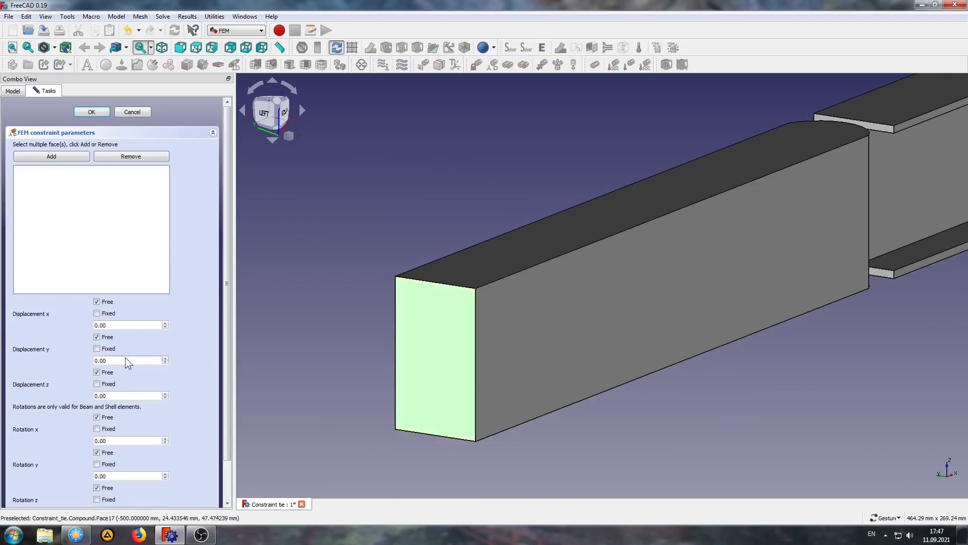
{"action": "left_click", "coordinate": [74, 159]}
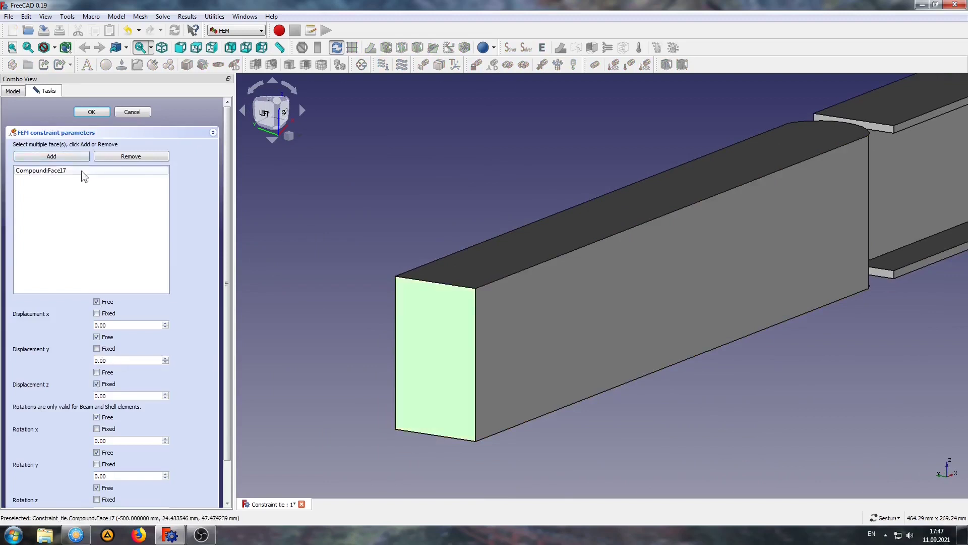
{"action": "scroll", "coordinate": [81, 171], "scroll_direction": "down", "scroll_amount": 1}
{"action": "left_click_drag", "start_coordinate": [794, 277], "coordinate": [554, 292]}
{"action": "scroll", "coordinate": [858, 389], "scroll_direction": "up", "scroll_amount": 2}
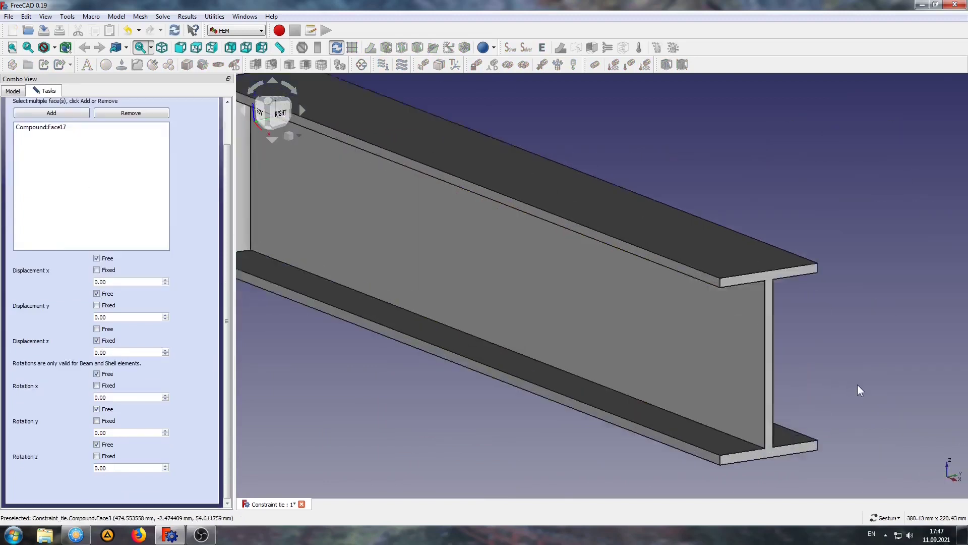
{"action": "left_click", "coordinate": [731, 242]}
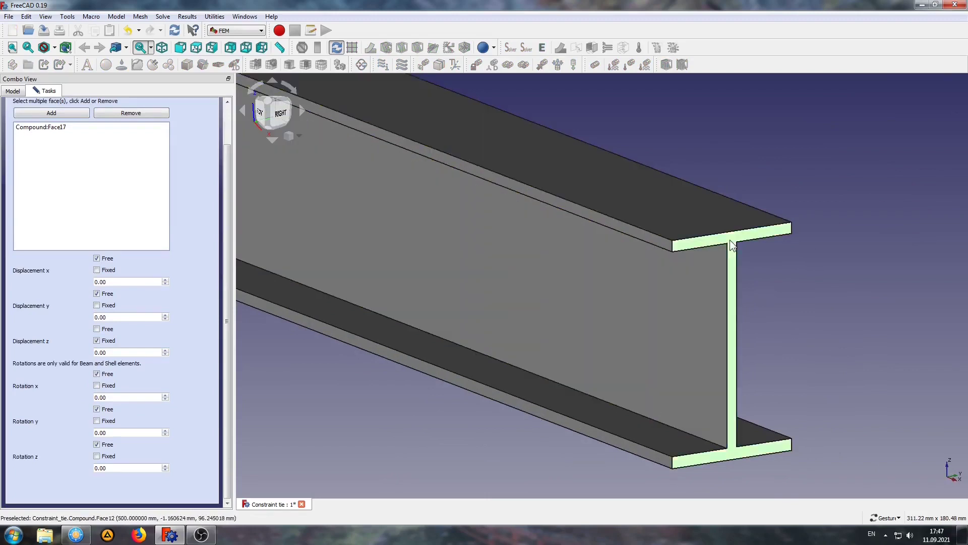
{"action": "scroll", "coordinate": [605, 306], "scroll_direction": "down", "scroll_amount": 4}
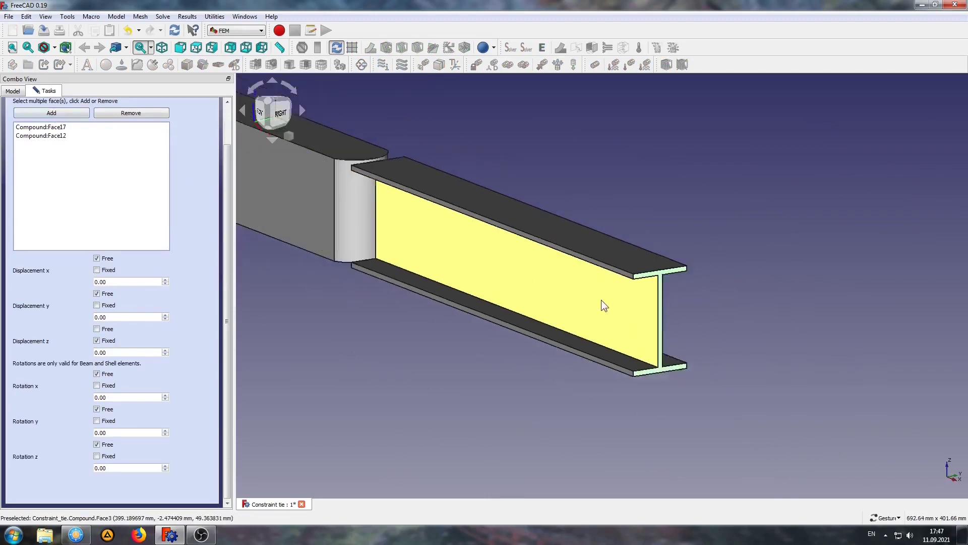
{"action": "scroll", "coordinate": [605, 306], "scroll_direction": "down", "scroll_amount": 2}
{"action": "scroll", "coordinate": [160, 190], "scroll_direction": "up", "scroll_amount": 1}
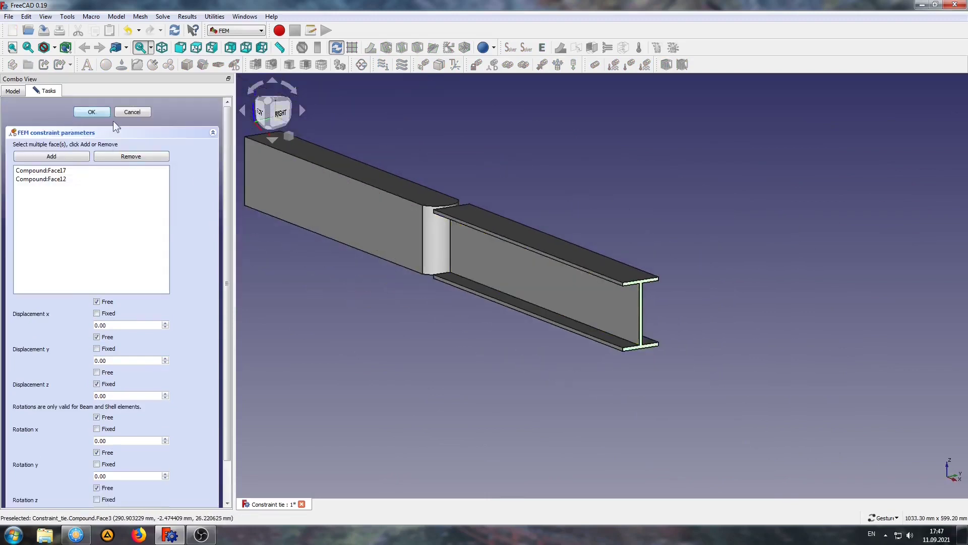
{"action": "left_click", "coordinate": [91, 112]}
- Fix the rectangular beam's bottom front edge in x and y
{"action": "left_click_drag", "start_coordinate": [579, 283], "coordinate": [664, 331]}
{"action": "scroll", "coordinate": [512, 353], "scroll_direction": "up", "scroll_amount": 2}
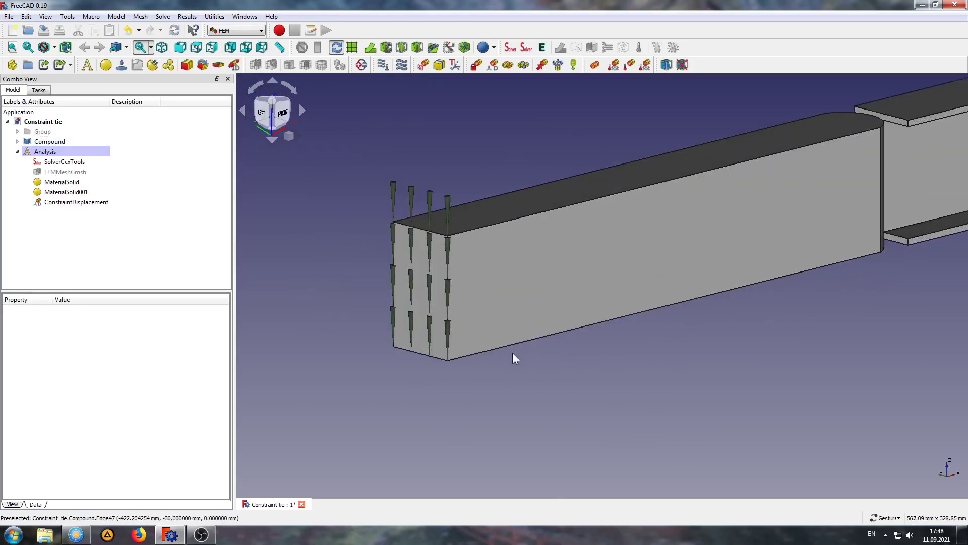
{"action": "scroll", "coordinate": [519, 373], "scroll_direction": "up", "scroll_amount": 2}
{"action": "left_click", "coordinate": [492, 66]}
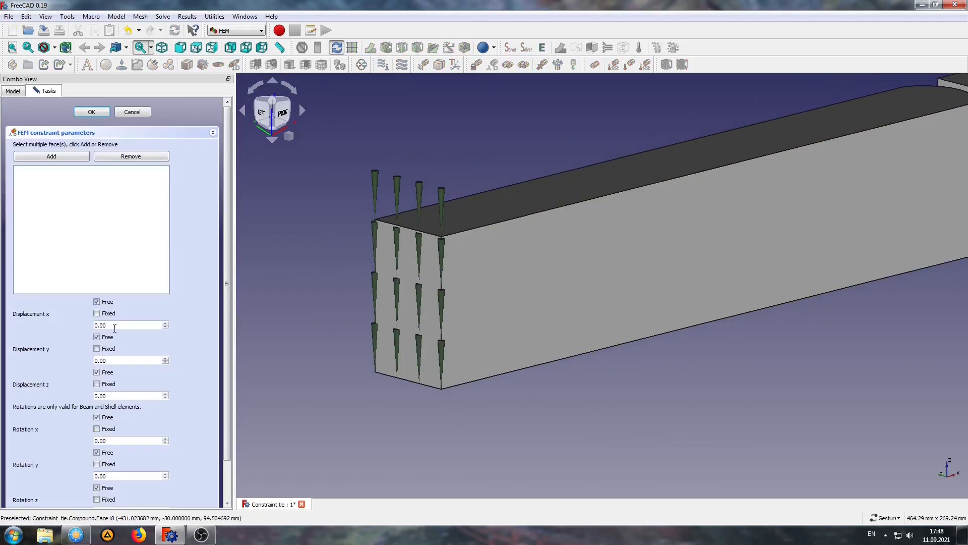
{"action": "left_click", "coordinate": [401, 379]}
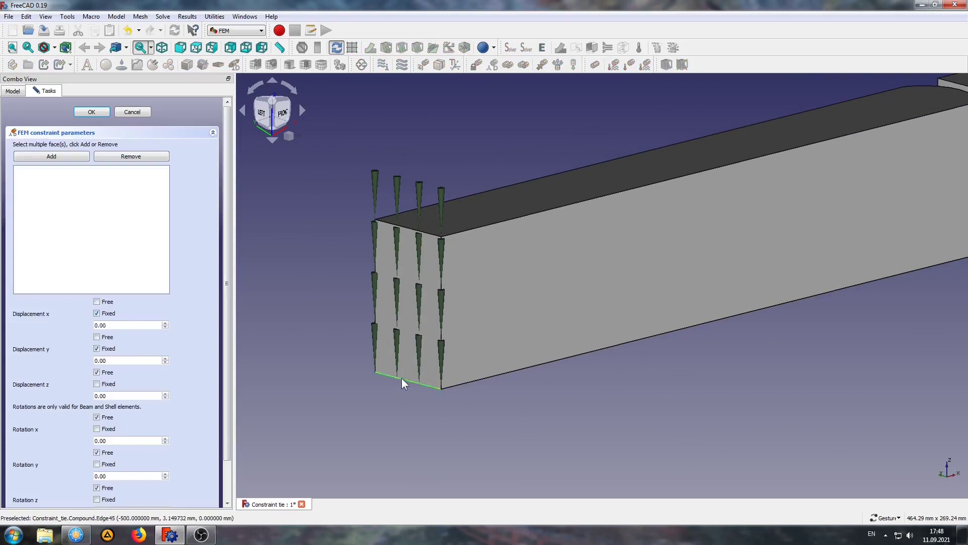
{"action": "left_click", "coordinate": [100, 114]}
- Fix the I-beam's bottom front edge in y, then reframe the whole assembly
{"action": "scroll", "coordinate": [247, 244], "scroll_direction": "down", "scroll_amount": 5}
{"action": "mouse_move", "coordinate": [774, 205]}
{"action": "left_mouse_down"}
{"action": "mouse_move", "coordinate": [602, 223]}
{"action": "mouse_move", "coordinate": [715, 272]}
{"action": "left_mouse_up"}
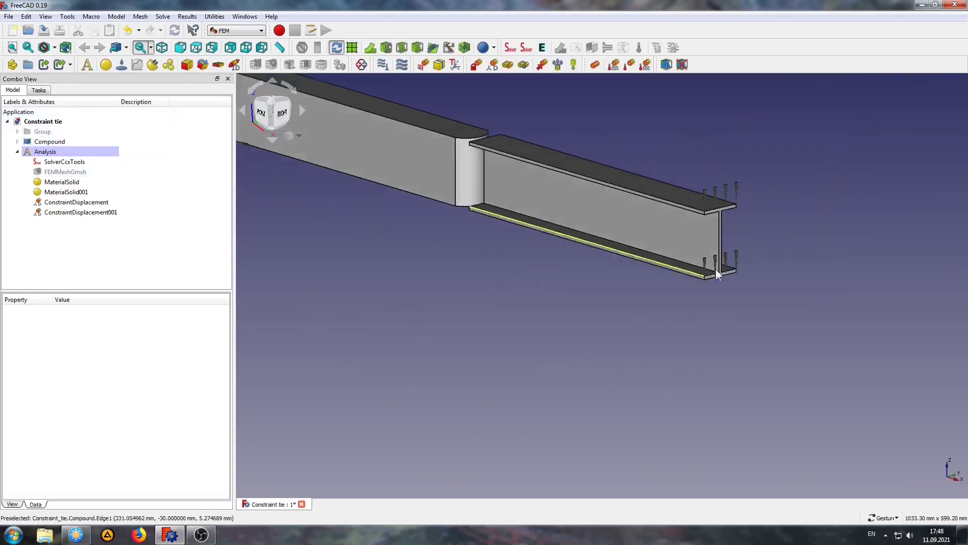
{"action": "scroll", "coordinate": [746, 274], "scroll_direction": "up", "scroll_amount": 5}
{"action": "scroll", "coordinate": [746, 275], "scroll_direction": "up", "scroll_amount": 3}
{"action": "left_click_drag", "start_coordinate": [697, 328], "coordinate": [508, 99]}
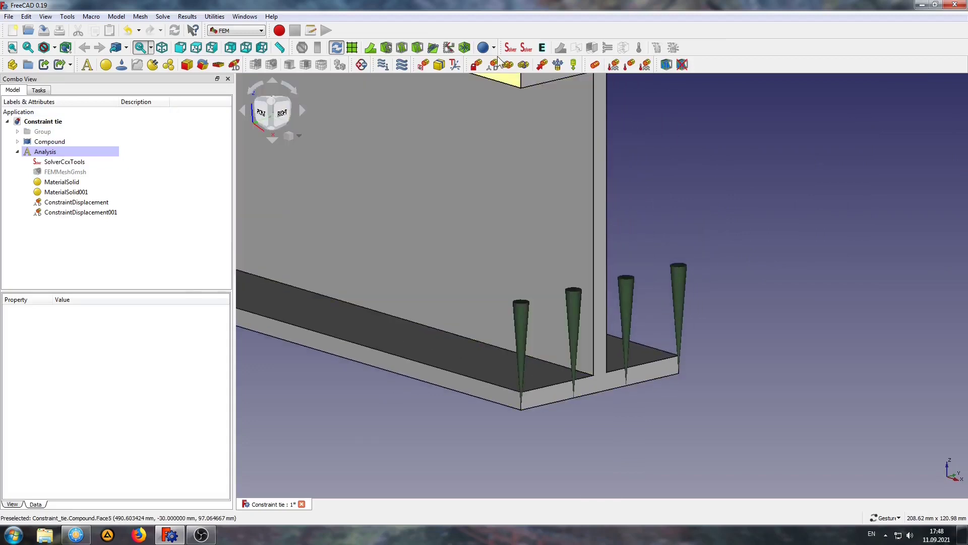
{"action": "left_click", "coordinate": [492, 65]}
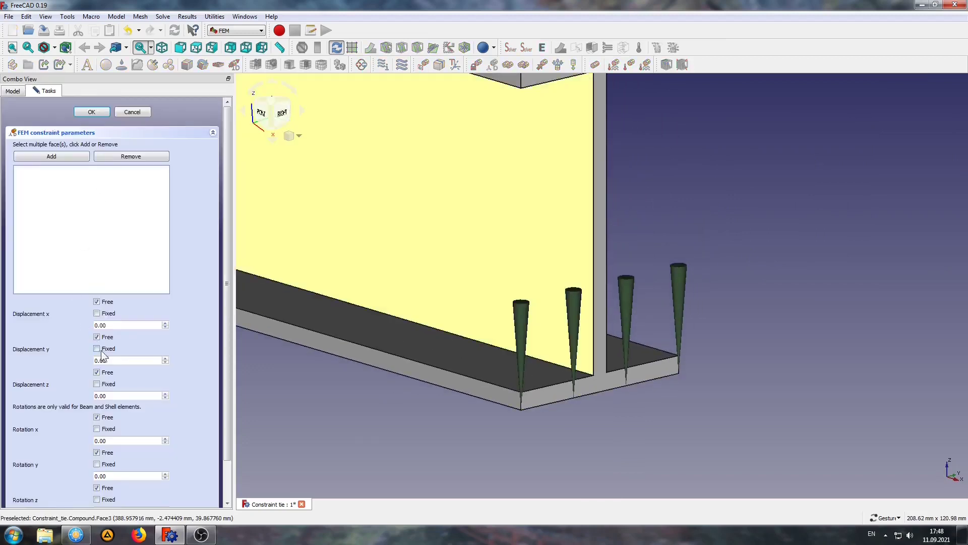
{"action": "left_click", "coordinate": [581, 396]}
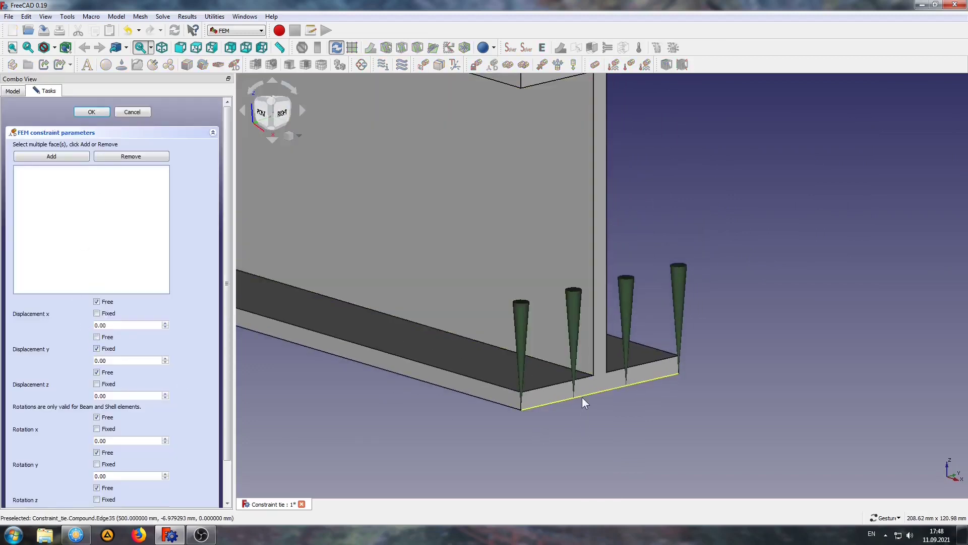
{"action": "left_click", "coordinate": [55, 154]}
{"action": "left_click", "coordinate": [92, 112]}
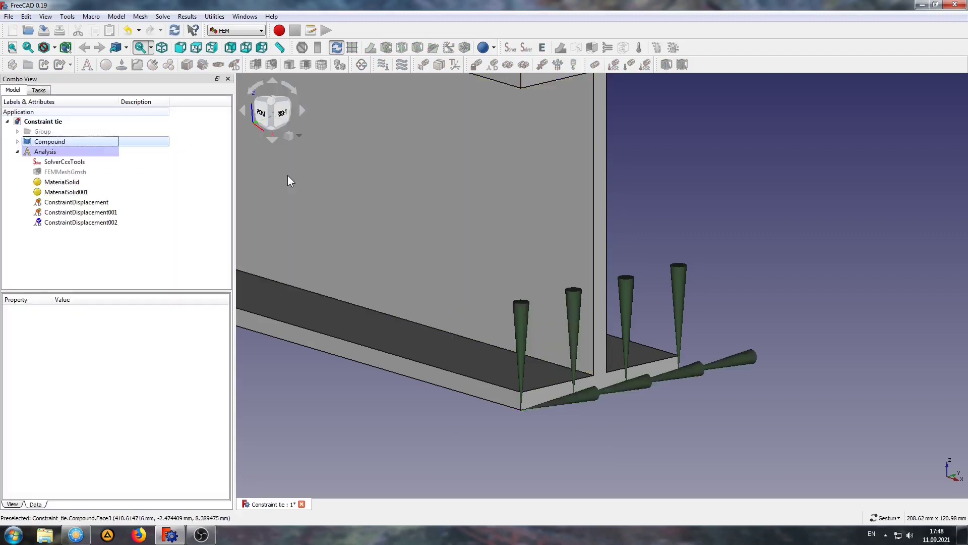
{"action": "scroll", "coordinate": [413, 217], "scroll_direction": "down", "scroll_amount": 5}
{"action": "mouse_move", "coordinate": [413, 217]}
{"action": "left_mouse_down"}
{"action": "mouse_move", "coordinate": [507, 264]}
{"action": "mouse_move", "coordinate": [449, 275]}
{"action": "mouse_move", "coordinate": [666, 276]}
{"action": "mouse_move", "coordinate": [611, 338]}
{"action": "mouse_move", "coordinate": [532, 343]}
{"action": "left_mouse_up"}
{"action": "right_click_drag", "start_coordinate": [532, 343], "coordinate": [576, 372]}
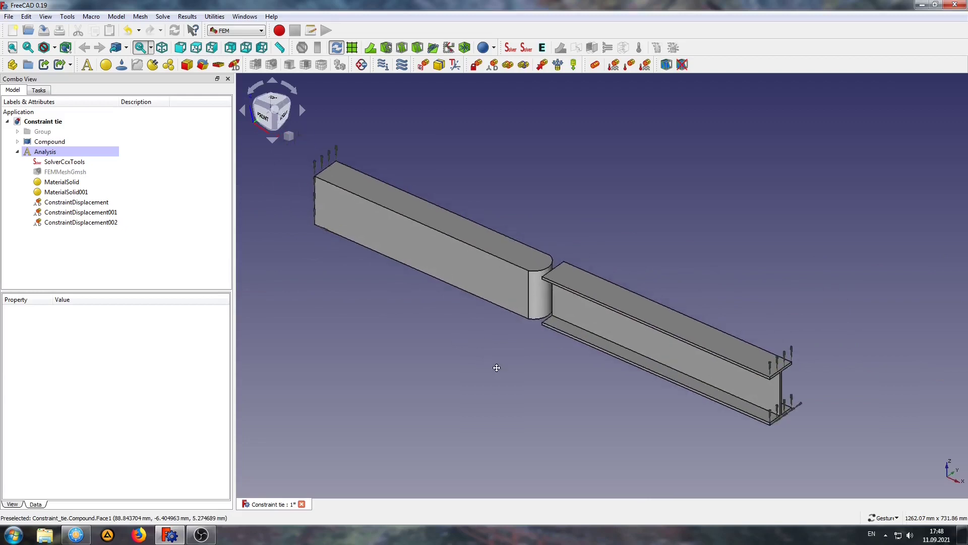
- Load the top faces of the rectangular beam and I-beam with 30 kPa pressure
{"action": "left_click", "coordinate": [557, 64]}
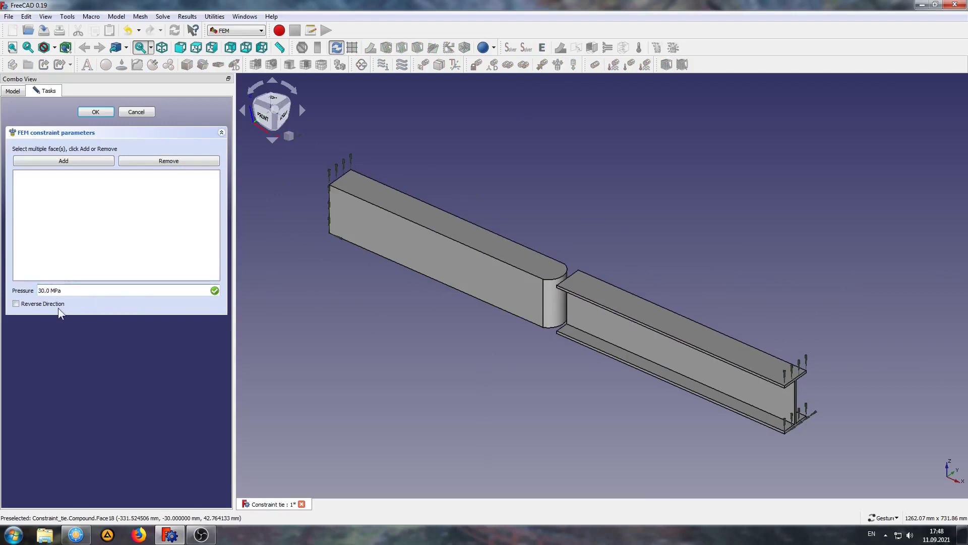
{"action": "type", "text": "k"}
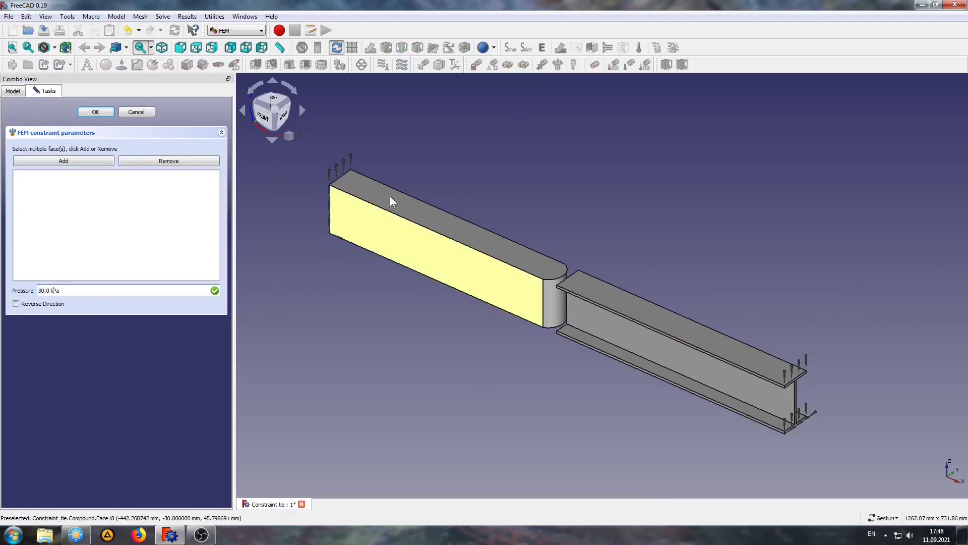
{"action": "left_click", "coordinate": [387, 202]}
{"action": "left_click", "coordinate": [80, 156]}
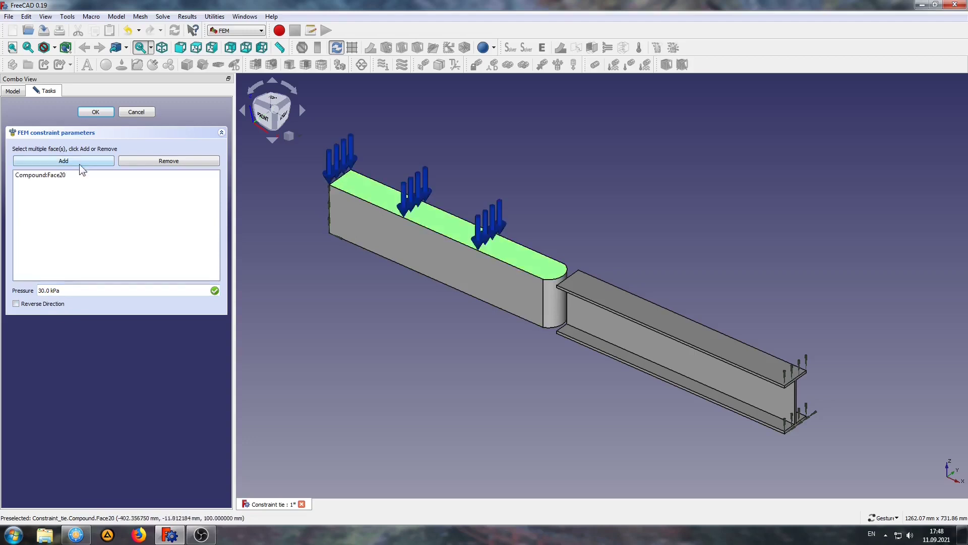
{"action": "left_click", "coordinate": [617, 296]}
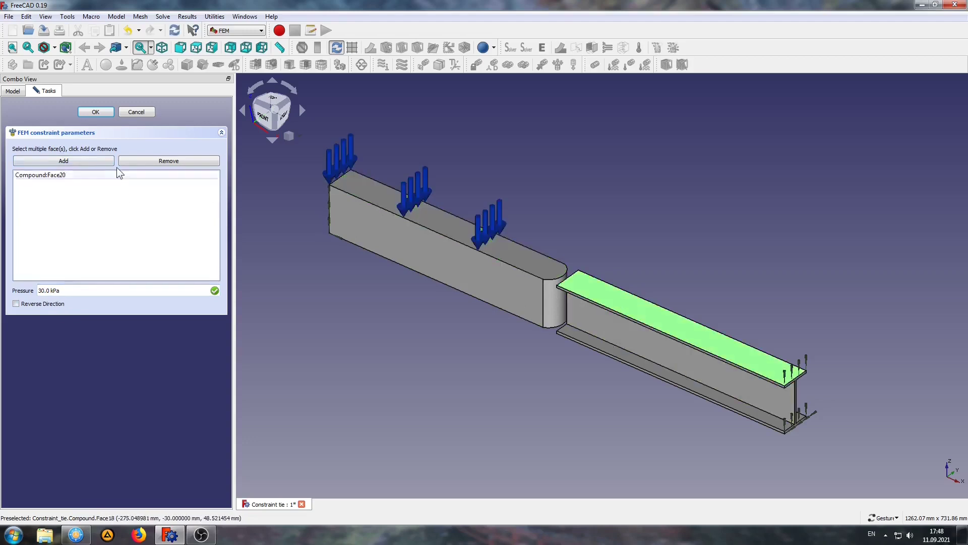
{"action": "left_click", "coordinate": [62, 163]}
{"action": "left_click", "coordinate": [104, 114]}
{"action": "scroll", "coordinate": [418, 316], "scroll_direction": "up", "scroll_amount": 2}
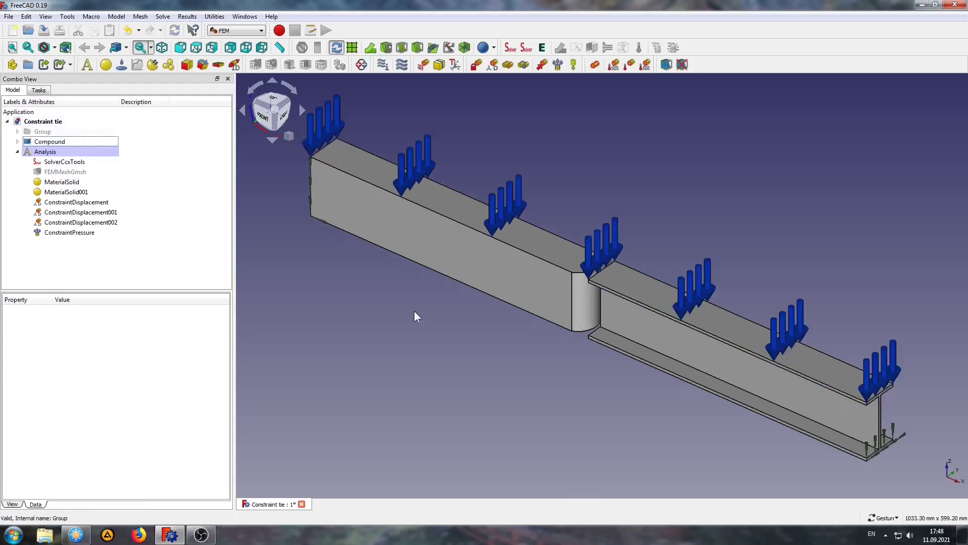
{"action": "right_click_drag", "start_coordinate": [425, 320], "coordinate": [432, 321]}
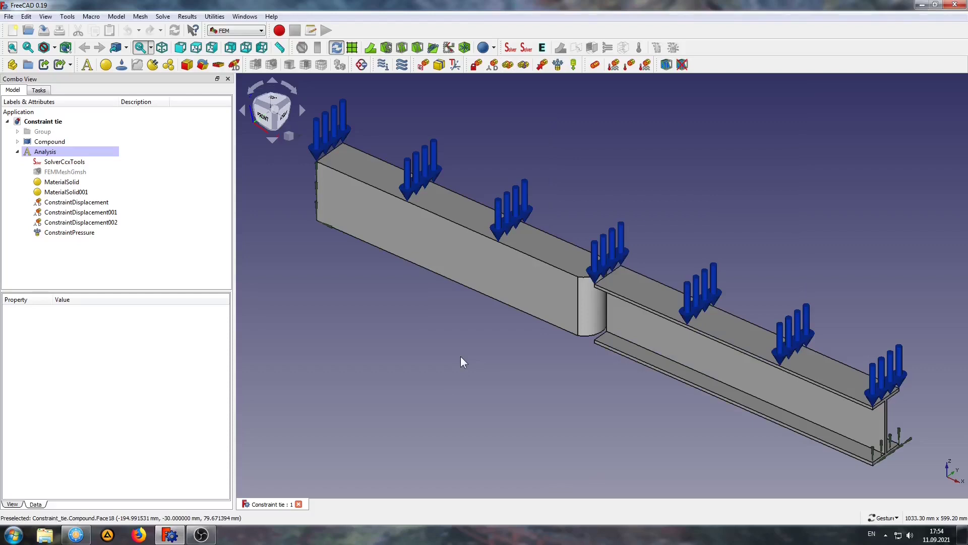
- Start a tie constraint and add the rectangular beam's rounded end face (Face15)
{"action": "scroll", "coordinate": [578, 362], "scroll_direction": "up", "scroll_amount": 3}
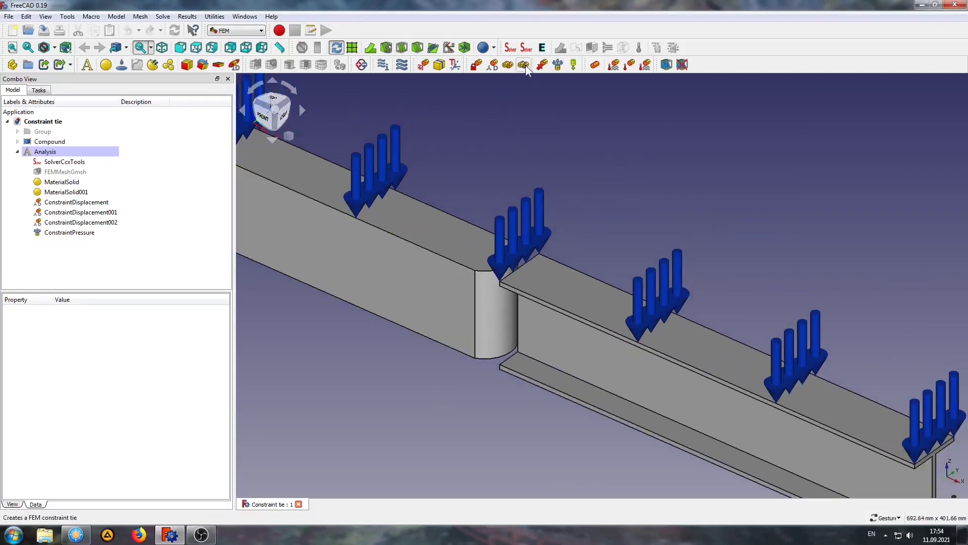
{"action": "left_click", "coordinate": [525, 65]}
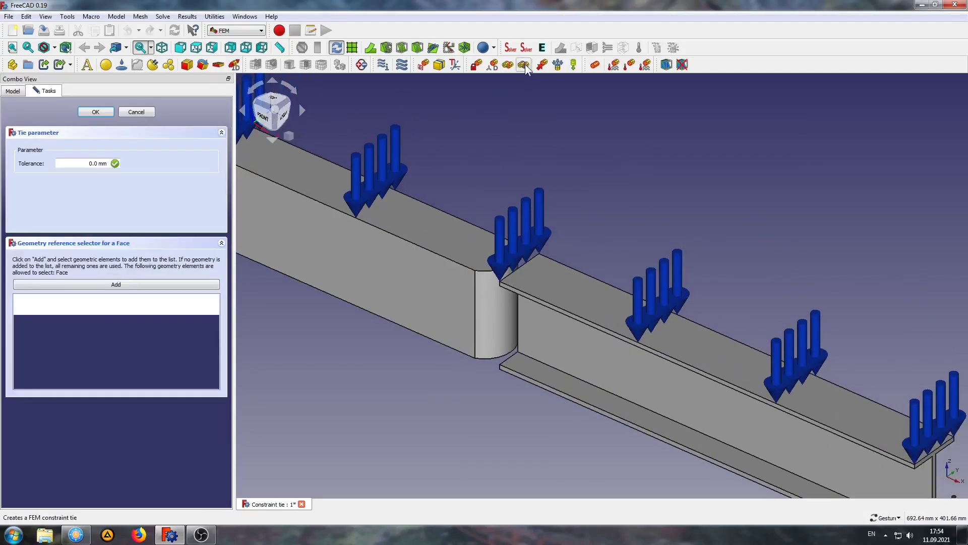
{"action": "left_click", "coordinate": [488, 315]}
{"action": "left_click", "coordinate": [159, 286]}
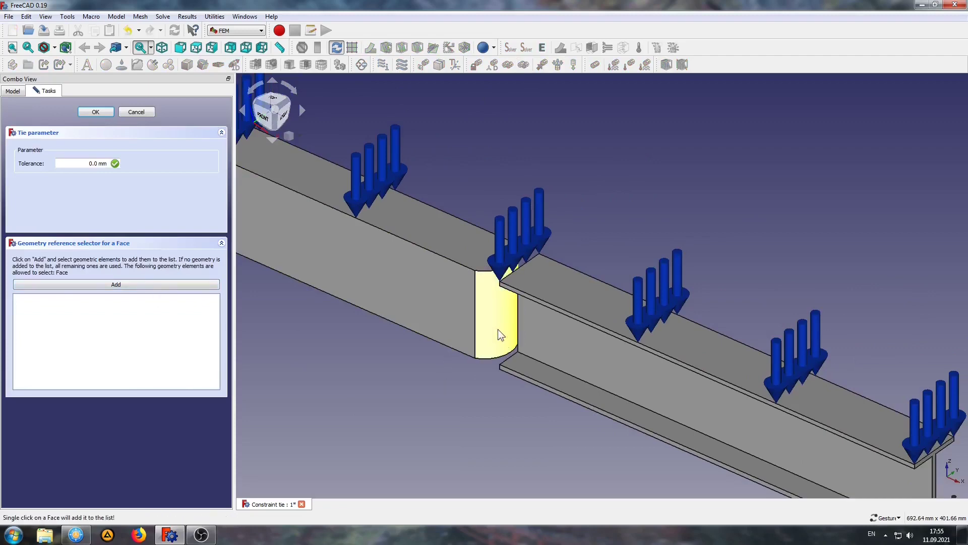
{"action": "left_click", "coordinate": [498, 329]}
- Add the I-beam's facing end face (Face6) to the tie and orbit the junction
{"action": "left_click_drag", "start_coordinate": [457, 362], "coordinate": [685, 407]}
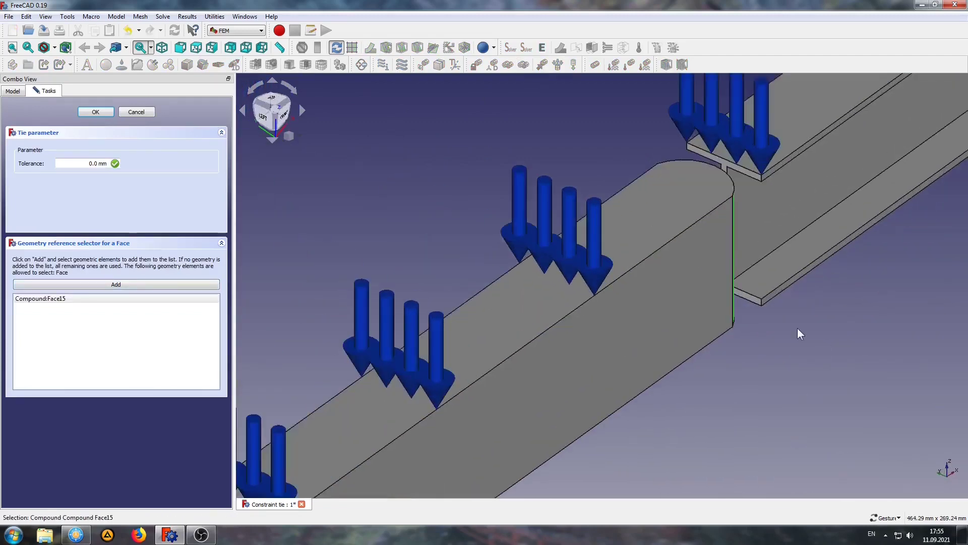
{"action": "scroll", "coordinate": [797, 327], "scroll_direction": "up", "scroll_amount": 3}
{"action": "scroll", "coordinate": [588, 413], "scroll_direction": "up", "scroll_amount": 2}
{"action": "left_click", "coordinate": [161, 284]}
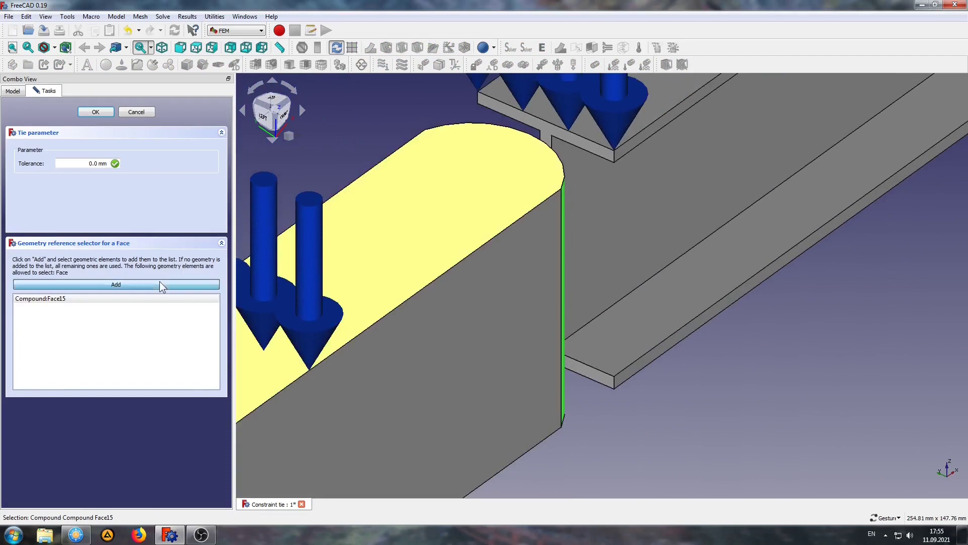
{"action": "left_click", "coordinate": [594, 380]}
{"action": "scroll", "coordinate": [594, 380], "scroll_direction": "down", "scroll_amount": 3}
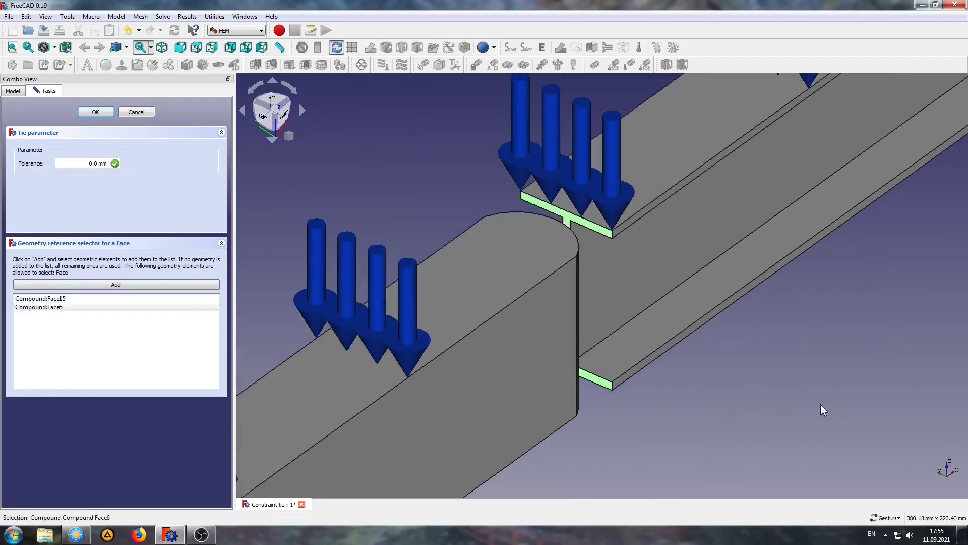
{"action": "mouse_move", "coordinate": [821, 405]}
{"action": "left_mouse_down"}
{"action": "mouse_move", "coordinate": [676, 443]}
{"action": "mouse_move", "coordinate": [590, 449]}
{"action": "left_mouse_up"}
{"action": "scroll", "coordinate": [356, 348], "scroll_direction": "up", "scroll_amount": 2}
{"action": "left_click_drag", "start_coordinate": [356, 348], "coordinate": [601, 460]}
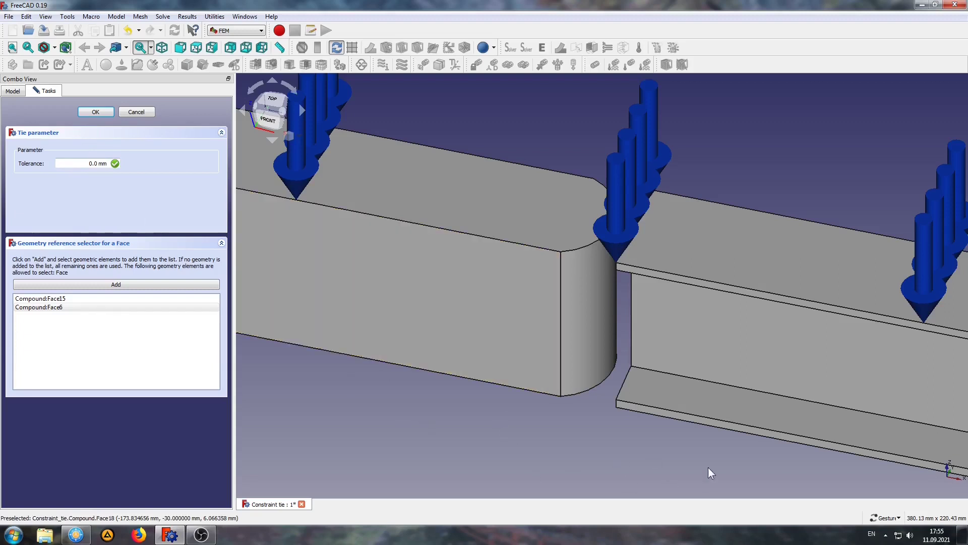
- Show the Group's 10 mm gap Dimension and orbit to inspect the gap
{"action": "key", "text": "1"}
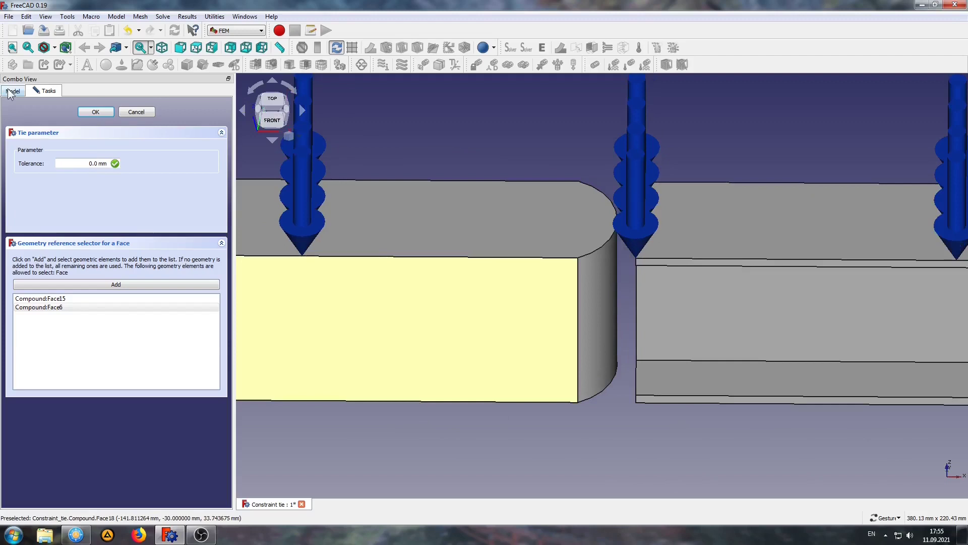
{"action": "left_click", "coordinate": [9, 93]}
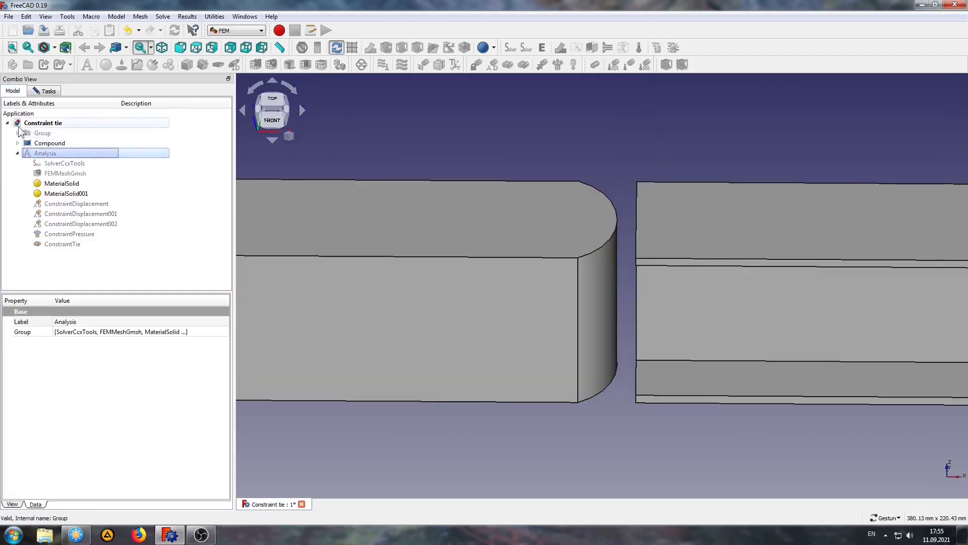
{"action": "left_click", "coordinate": [17, 132]}
{"action": "left_click", "coordinate": [57, 145]}
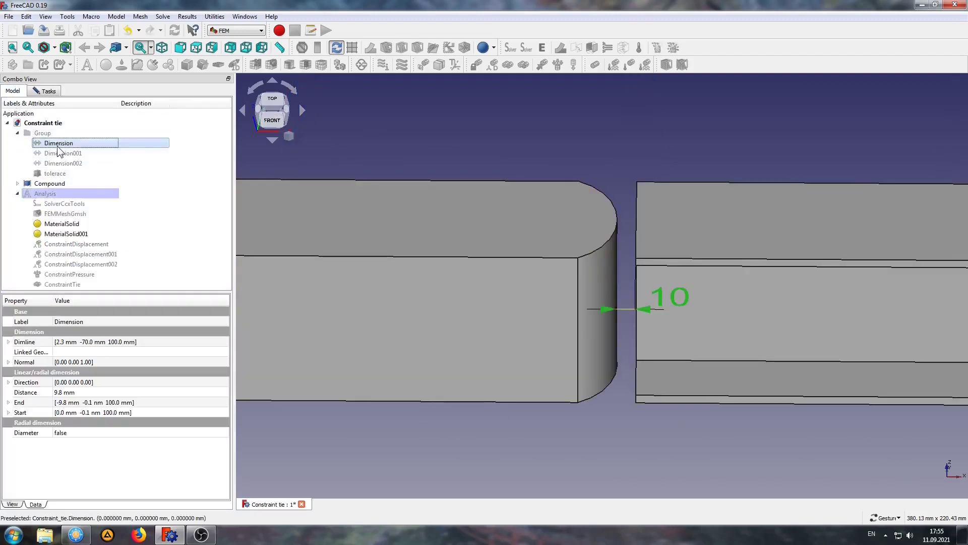
{"action": "left_click", "coordinate": [625, 147]}
{"action": "key", "text": "2"}
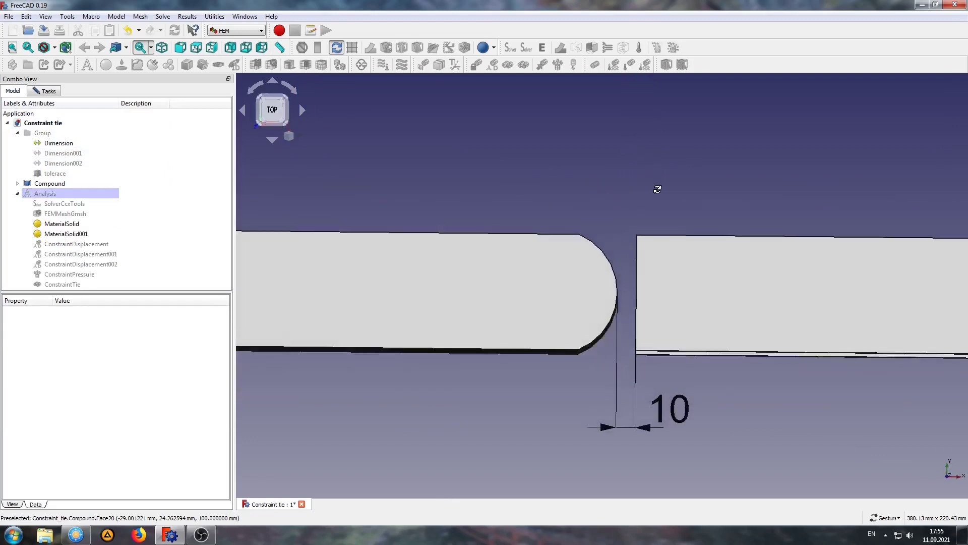
{"action": "mouse_move", "coordinate": [658, 190]}
{"action": "left_mouse_down"}
{"action": "mouse_move", "coordinate": [650, 194]}
{"action": "mouse_move", "coordinate": [655, 181]}
{"action": "left_mouse_up"}
{"action": "scroll", "coordinate": [688, 323], "scroll_direction": "up", "scroll_amount": 2}
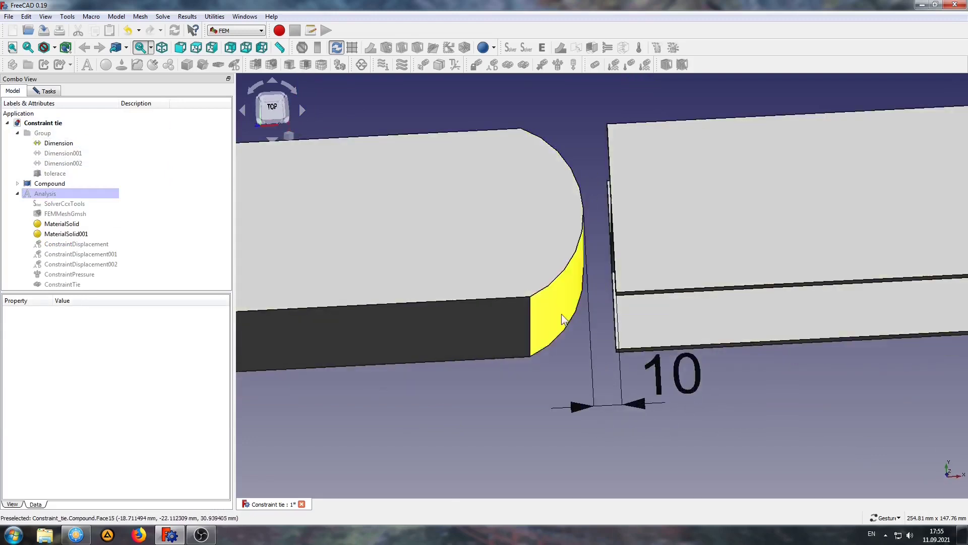
{"action": "mouse_move", "coordinate": [563, 319]}
{"action": "left_mouse_down"}
{"action": "mouse_move", "coordinate": [506, 425]}
{"action": "mouse_move", "coordinate": [545, 446]}
{"action": "mouse_move", "coordinate": [551, 401]}
{"action": "mouse_move", "coordinate": [371, 398]}
{"action": "mouse_move", "coordinate": [492, 423]}
{"action": "mouse_move", "coordinate": [419, 402]}
{"action": "mouse_move", "coordinate": [497, 301]}
{"action": "left_mouse_up"}
{"action": "left_click", "coordinate": [545, 268]}
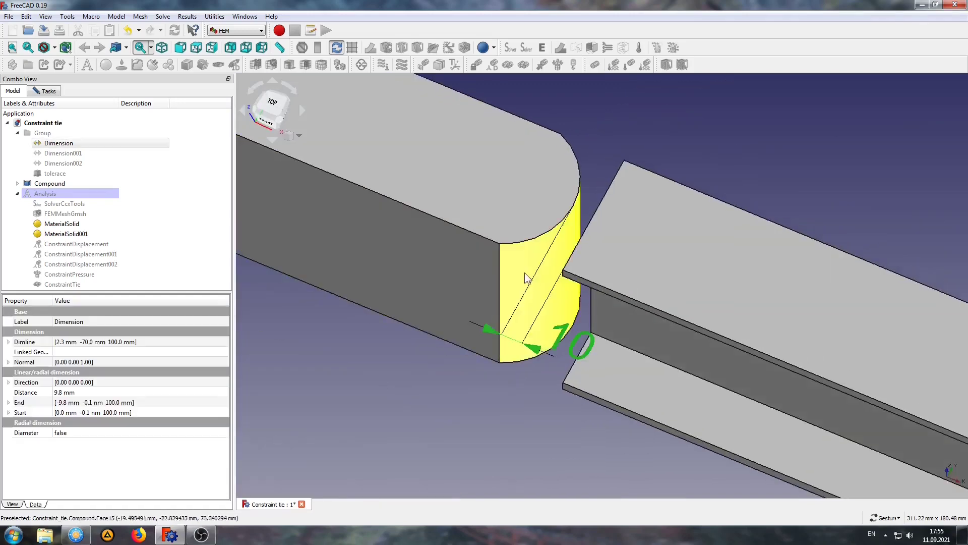
{"action": "mouse_move", "coordinate": [687, 156]}
{"action": "left_mouse_down"}
{"action": "mouse_move", "coordinate": [523, 444]}
{"action": "mouse_move", "coordinate": [607, 440]}
{"action": "mouse_move", "coordinate": [501, 447]}
{"action": "left_mouse_up"}
{"action": "left_click", "coordinate": [443, 410]}
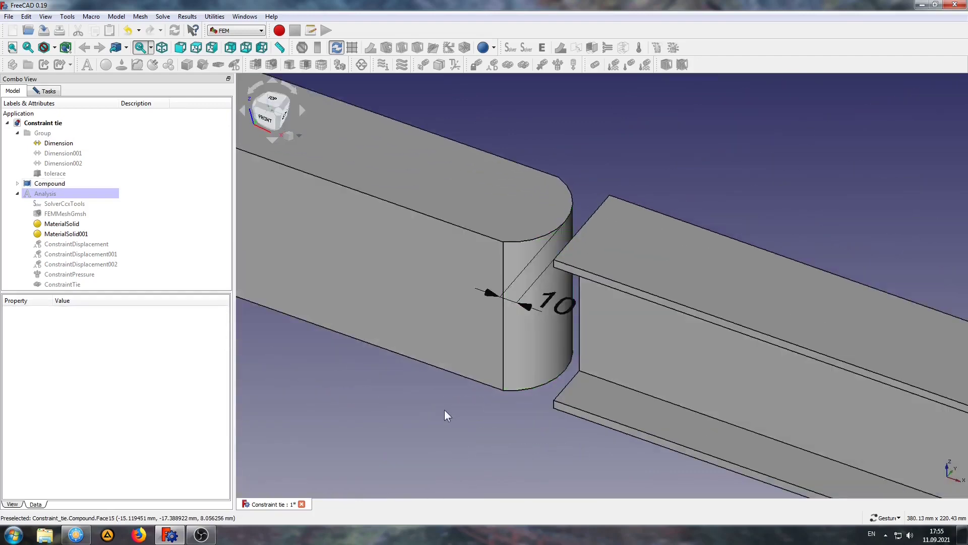
{"action": "left_click_drag", "start_coordinate": [444, 410], "coordinate": [440, 418]}
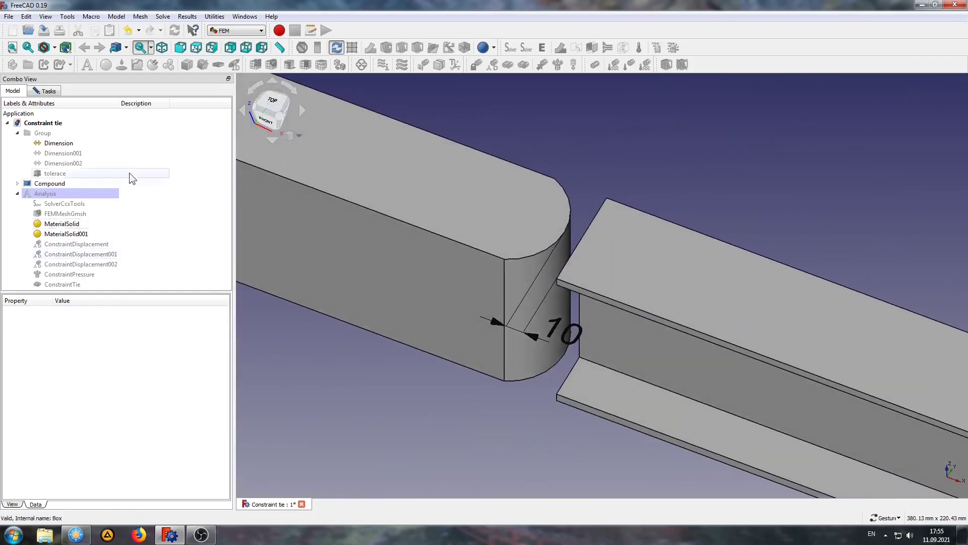
- Make the tolerace box visible and orbit around the beam joint
{"action": "left_click", "coordinate": [47, 174]}
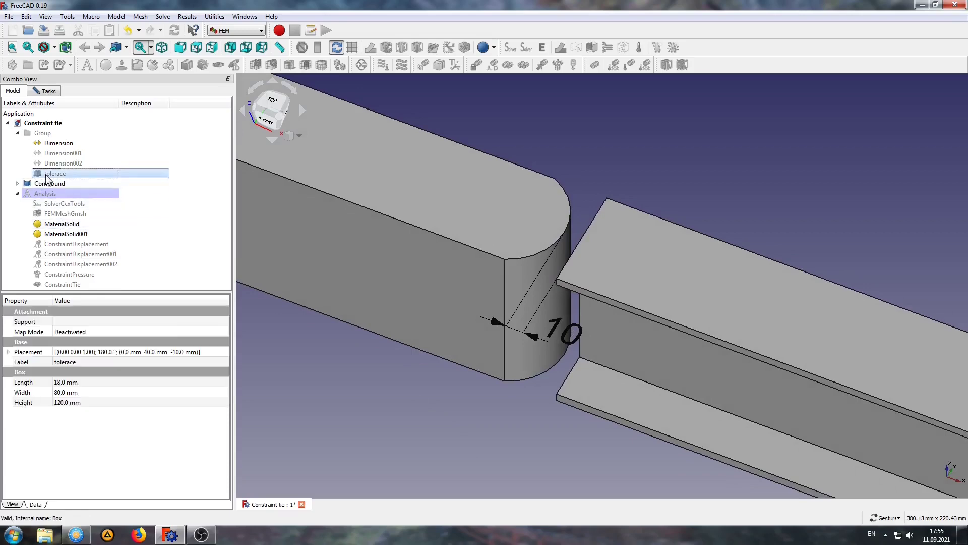
{"action": "key", "text": "space"}
{"action": "left_click", "coordinate": [319, 386]}
{"action": "mouse_move", "coordinate": [319, 386]}
{"action": "left_mouse_down"}
{"action": "mouse_move", "coordinate": [384, 333]}
{"action": "mouse_move", "coordinate": [514, 357]}
{"action": "mouse_move", "coordinate": [378, 354]}
{"action": "mouse_move", "coordinate": [348, 380]}
{"action": "mouse_move", "coordinate": [347, 408]}
{"action": "mouse_move", "coordinate": [443, 395]}
{"action": "left_mouse_up"}
{"action": "scroll", "coordinate": [502, 378], "scroll_direction": "up", "scroll_amount": 2}
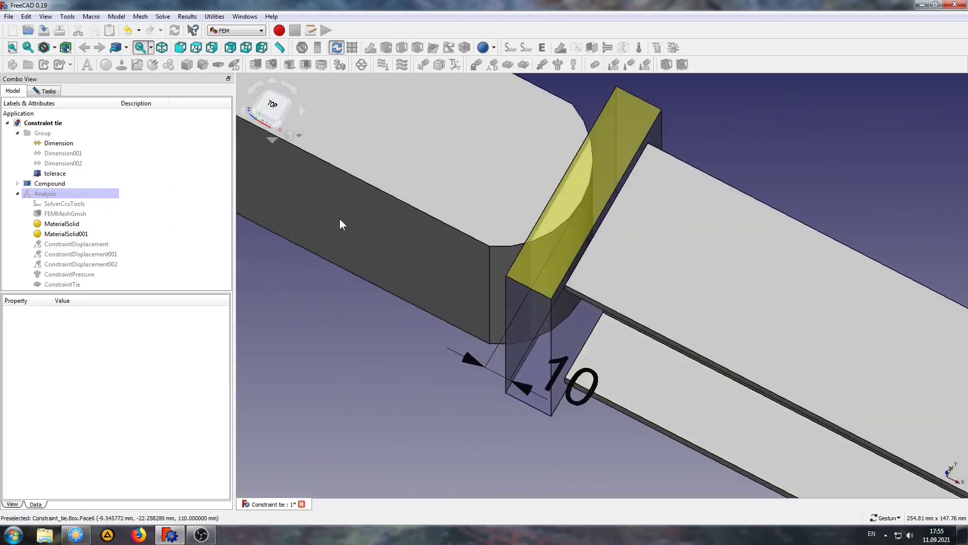
- Review the ConstraintTie faces around the joint and cancel without changes
{"action": "double_click", "coordinate": [549, 246]}
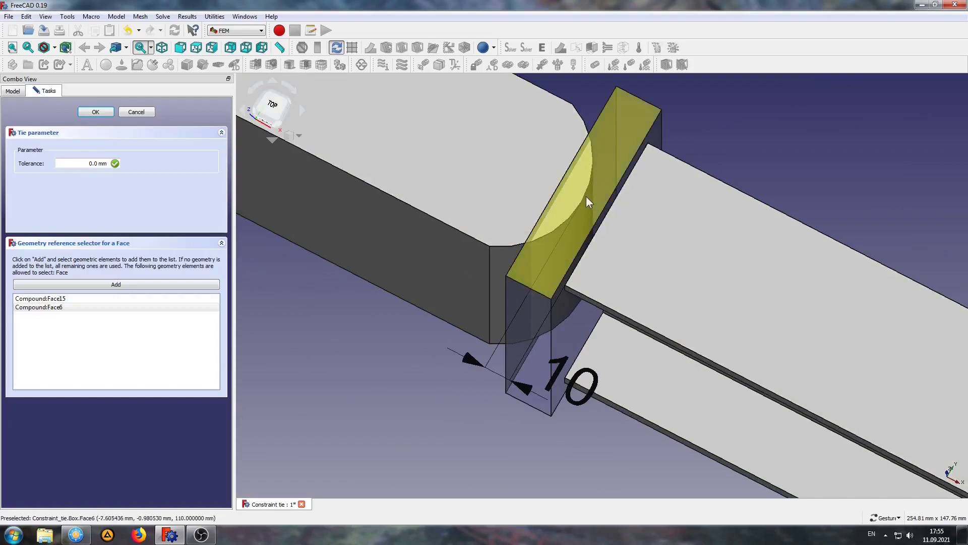
{"action": "left_click_drag", "start_coordinate": [586, 196], "coordinate": [577, 239]}
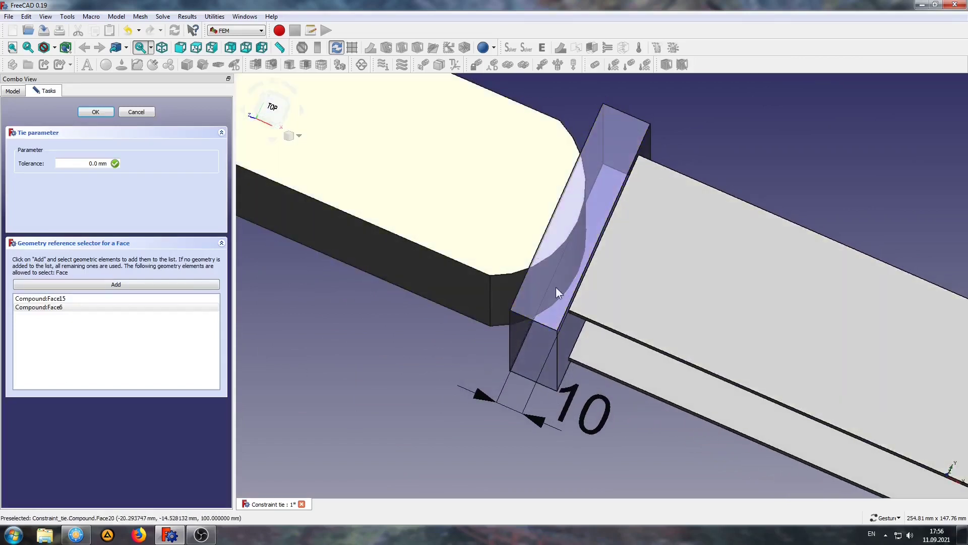
{"action": "mouse_move", "coordinate": [382, 399]}
{"action": "left_mouse_down"}
{"action": "mouse_move", "coordinate": [425, 365]}
{"action": "mouse_move", "coordinate": [402, 395]}
{"action": "left_mouse_up"}
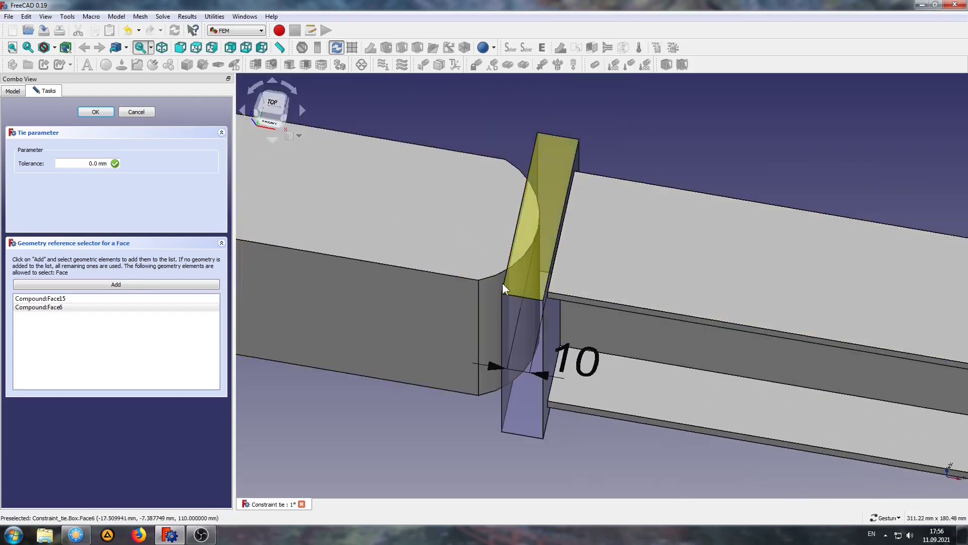
{"action": "mouse_move", "coordinate": [458, 284]}
{"action": "left_mouse_down"}
{"action": "mouse_move", "coordinate": [400, 407]}
{"action": "mouse_move", "coordinate": [407, 414]}
{"action": "left_mouse_up"}
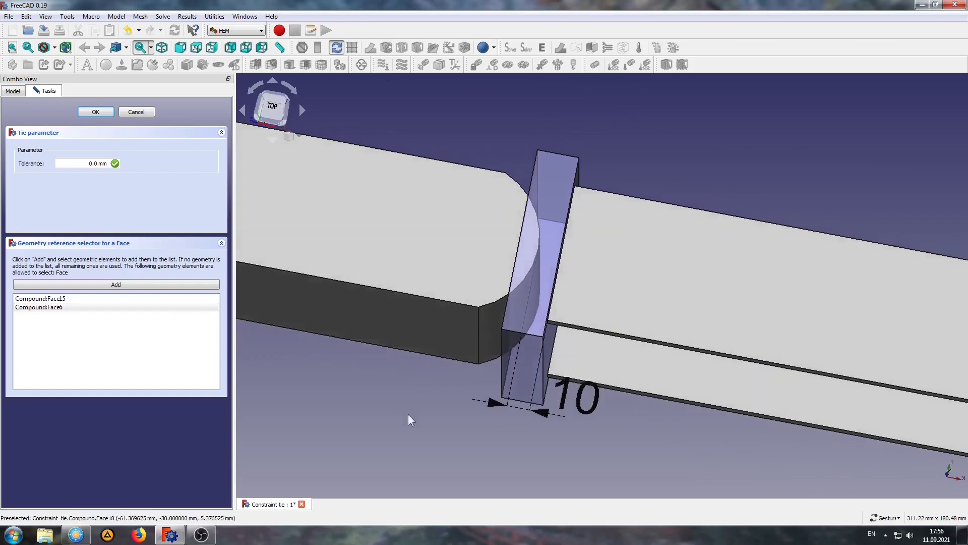
{"action": "mouse_move", "coordinate": [501, 330]}
{"action": "left_mouse_down"}
{"action": "mouse_move", "coordinate": [450, 406]}
{"action": "mouse_move", "coordinate": [499, 356]}
{"action": "mouse_move", "coordinate": [494, 336]}
{"action": "mouse_move", "coordinate": [389, 337]}
{"action": "mouse_move", "coordinate": [388, 395]}
{"action": "left_mouse_up"}
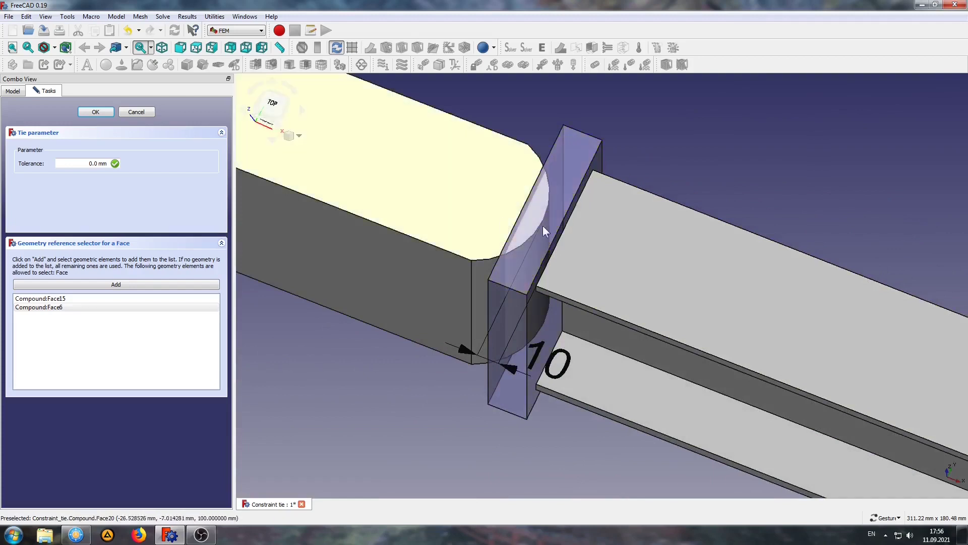
{"action": "left_click_drag", "start_coordinate": [546, 210], "coordinate": [504, 294]}
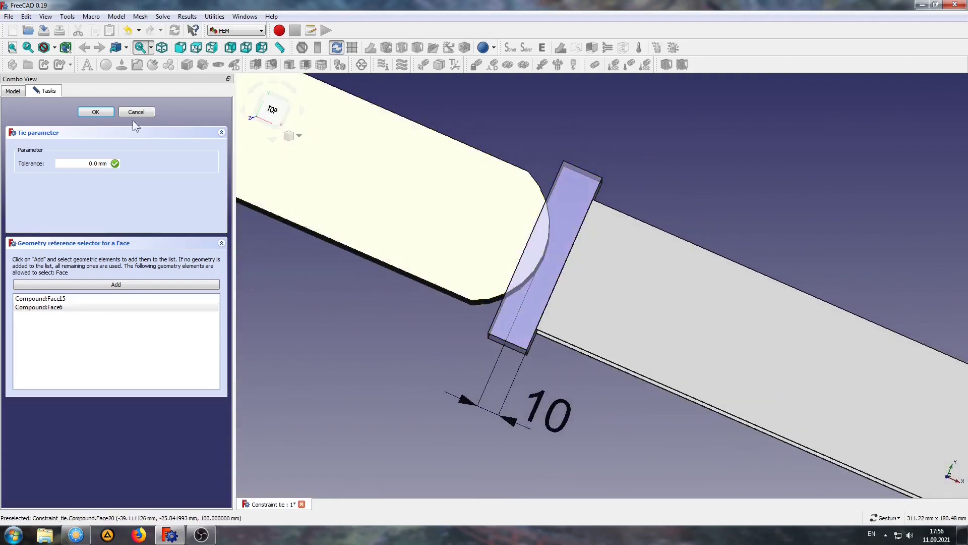
{"action": "left_click", "coordinate": [13, 91]}
- Show Dimension001 (18 mm) and Dimension002 (30 mm) in the 3D view
{"action": "left_click", "coordinate": [63, 152]}
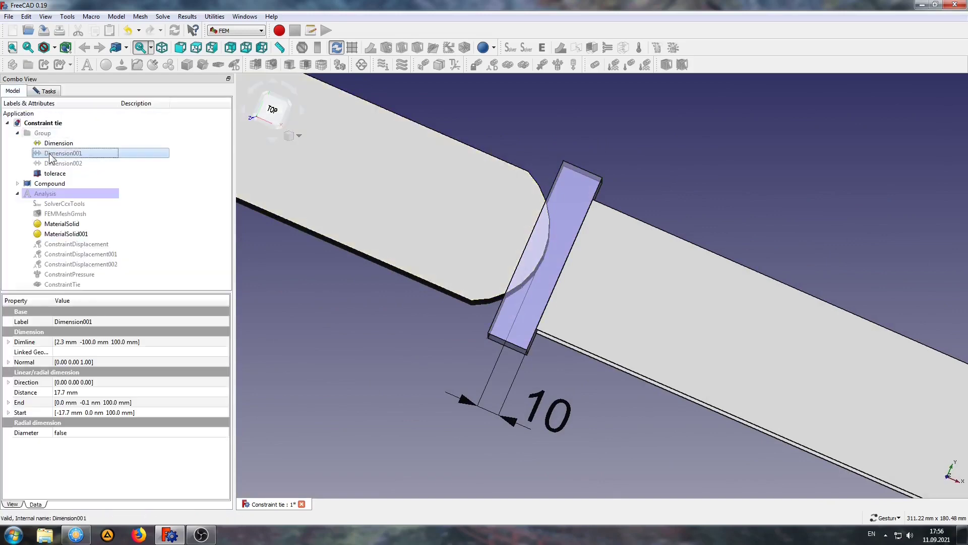
{"action": "key", "text": "space"}
{"action": "left_click_drag", "start_coordinate": [461, 397], "coordinate": [461, 340]}
{"action": "left_click", "coordinate": [403, 333]}
{"action": "left_click_drag", "start_coordinate": [322, 343], "coordinate": [337, 395]}
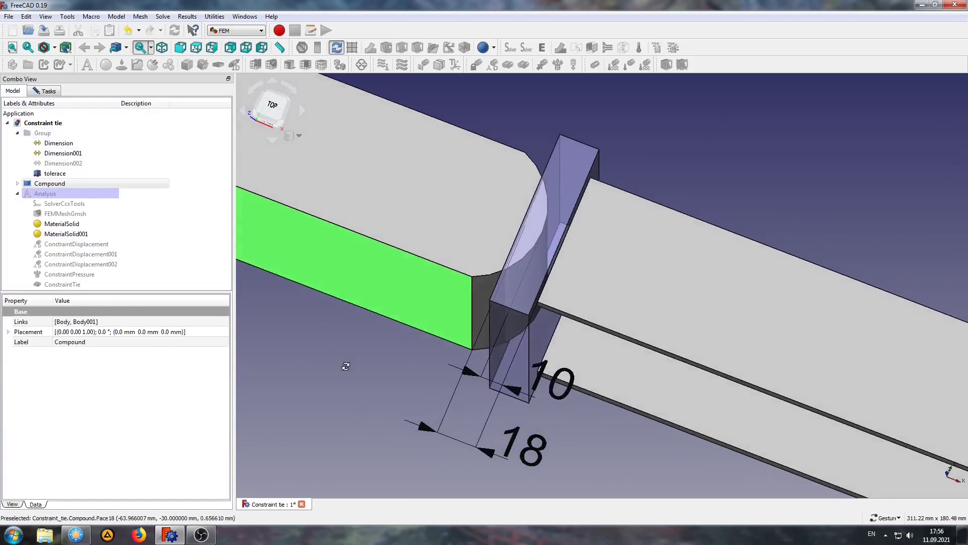
{"action": "left_click", "coordinate": [332, 401]}
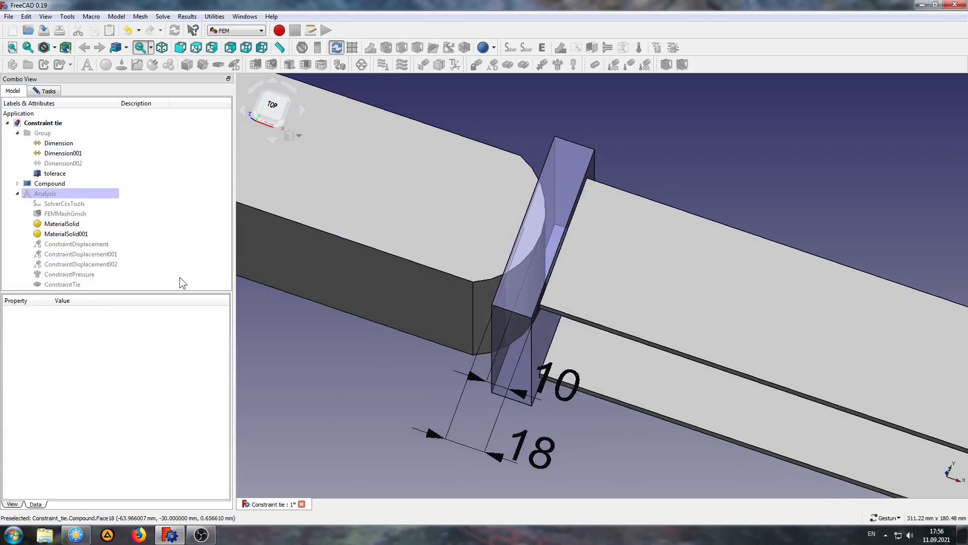
{"action": "left_click", "coordinate": [60, 164]}
{"action": "key", "text": "space"}
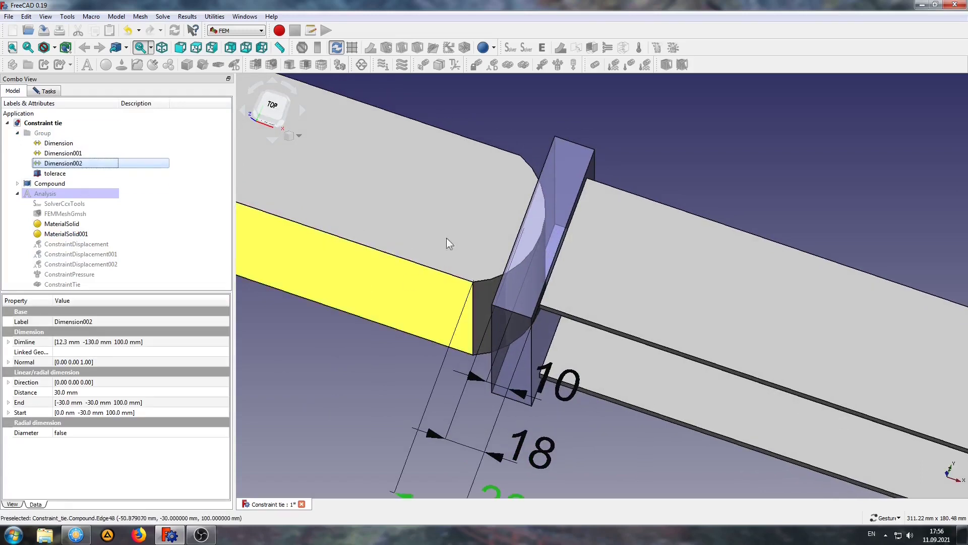
- Set the tolerace box Length to 30 mm
{"action": "left_click_drag", "start_coordinate": [507, 159], "coordinate": [349, 402]}
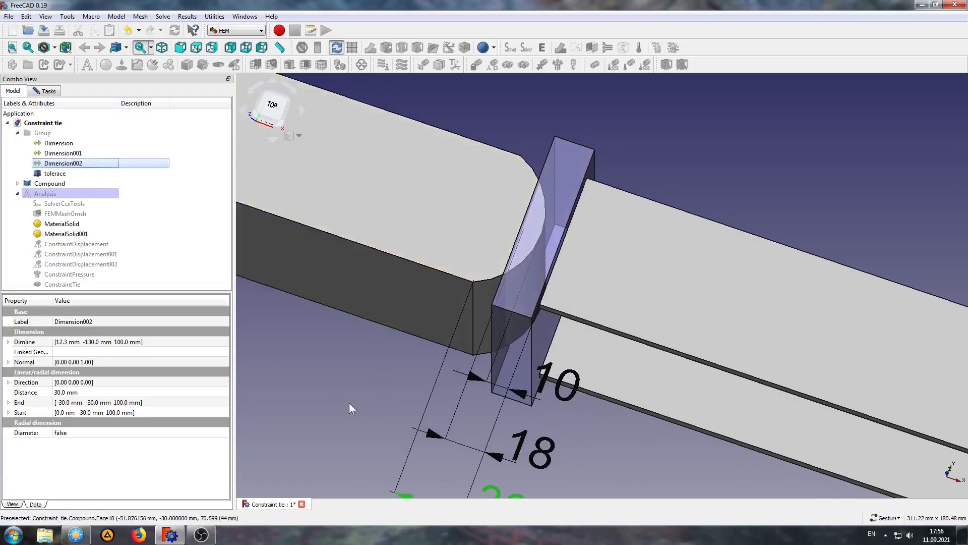
{"action": "left_click", "coordinate": [64, 173]}
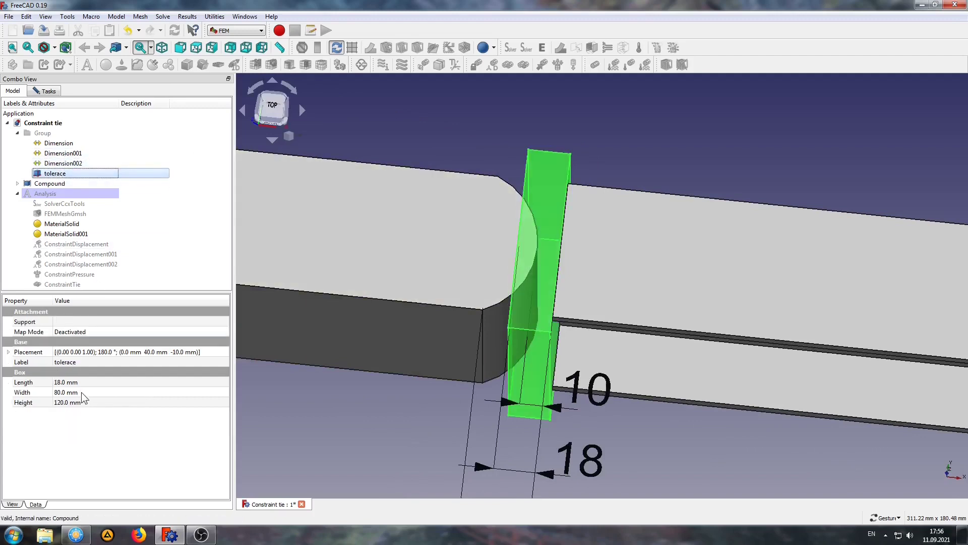
{"action": "left_click", "coordinate": [87, 382]}
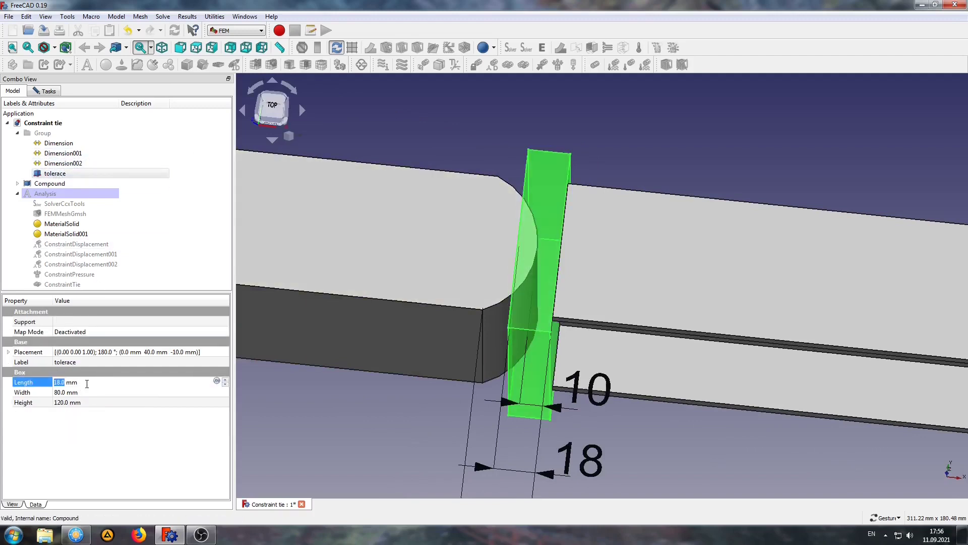
{"action": "type", "text": "30"}
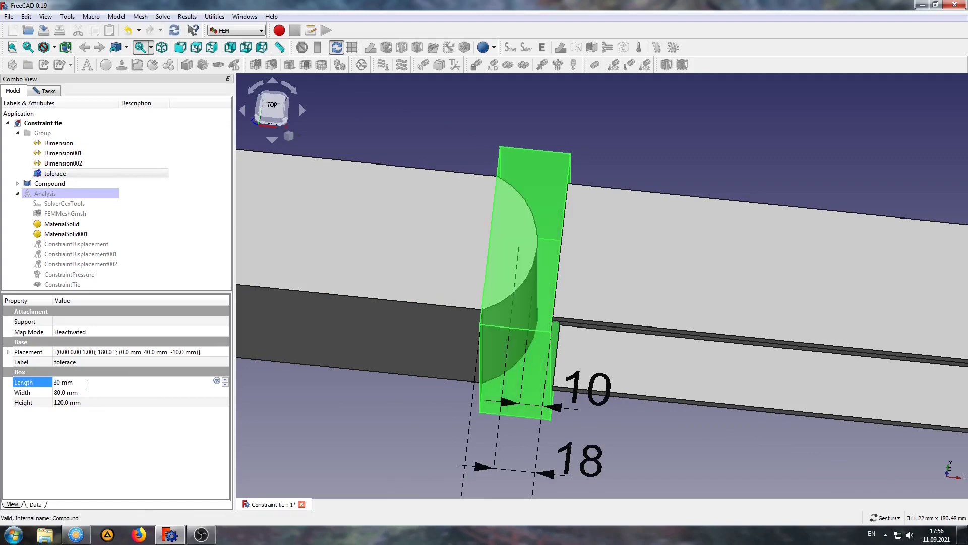
{"action": "left_click", "coordinate": [349, 398]}
- Hide the Group so only the two beams remain visible
{"action": "mouse_move", "coordinate": [350, 398]}
{"action": "left_mouse_down"}
{"action": "mouse_move", "coordinate": [699, 135]}
{"action": "mouse_move", "coordinate": [511, 270]}
{"action": "left_mouse_up"}
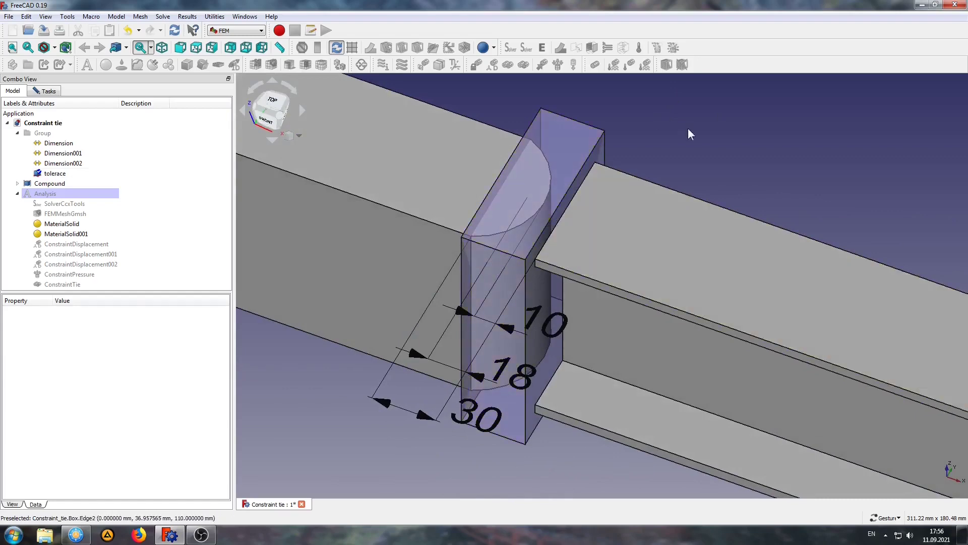
{"action": "mouse_move", "coordinate": [689, 134]}
{"action": "left_mouse_down"}
{"action": "mouse_move", "coordinate": [654, 180]}
{"action": "mouse_move", "coordinate": [277, 439]}
{"action": "mouse_move", "coordinate": [357, 404]}
{"action": "mouse_move", "coordinate": [339, 425]}
{"action": "left_mouse_up"}
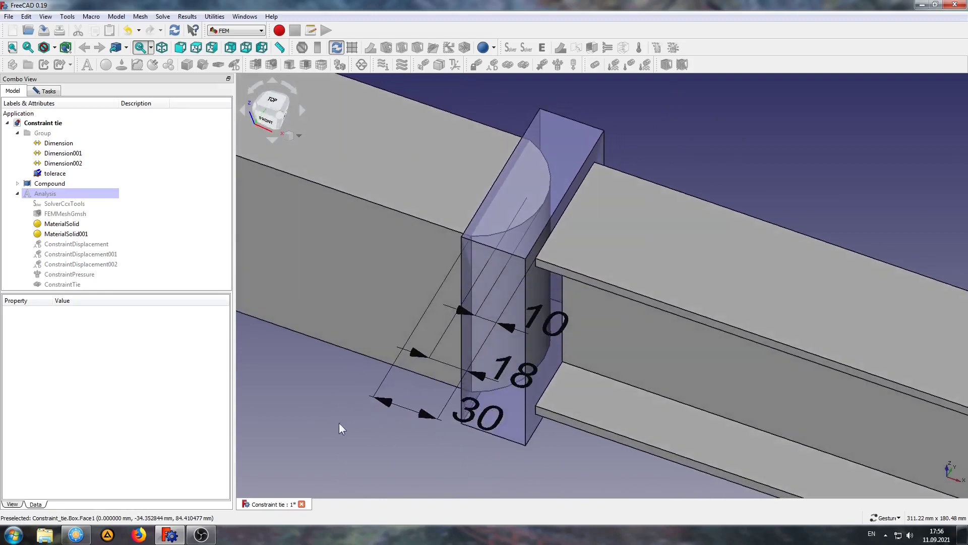
{"action": "left_click", "coordinate": [48, 133]}
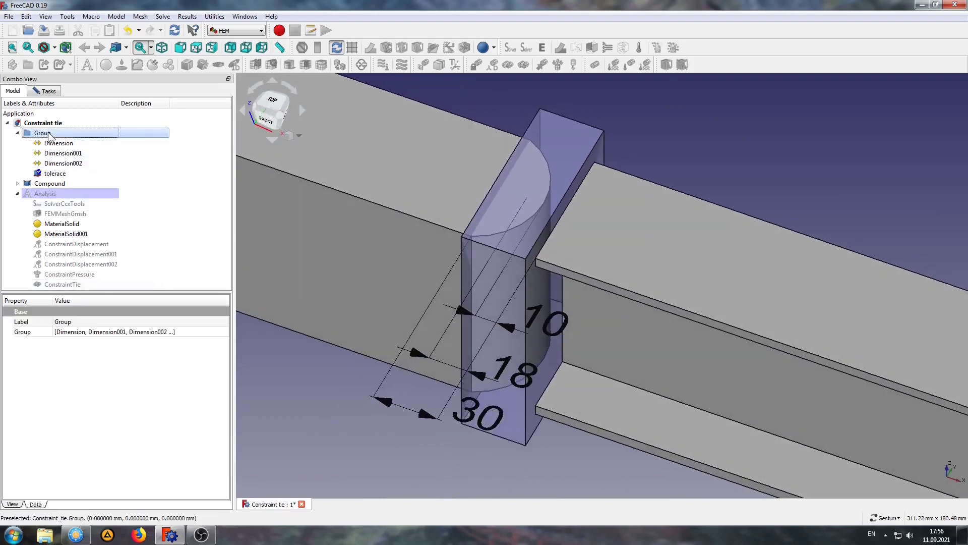
{"action": "key", "text": "space"}
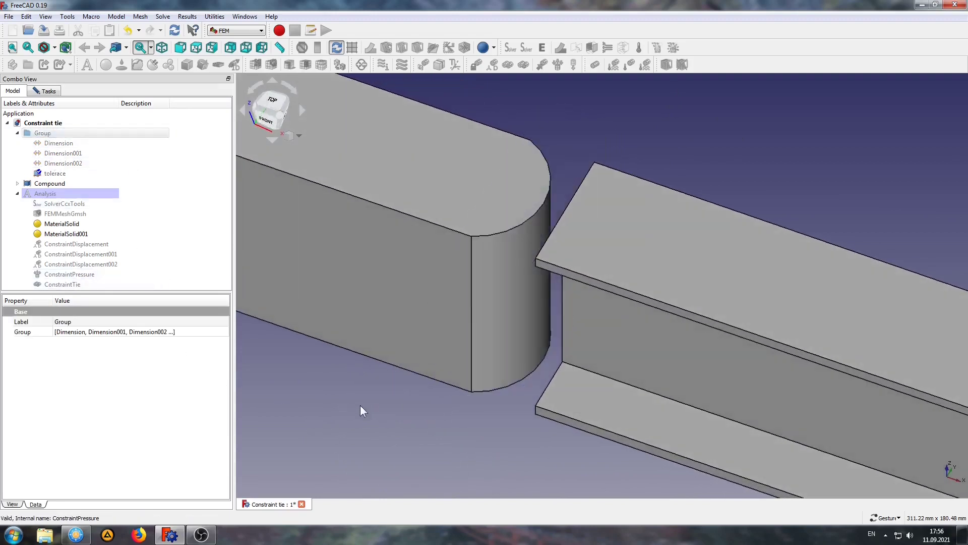
- Set the ConstraintTie tolerance to 18 mm
{"action": "left_click", "coordinate": [360, 404]}
{"action": "left_click", "coordinate": [52, 96]}
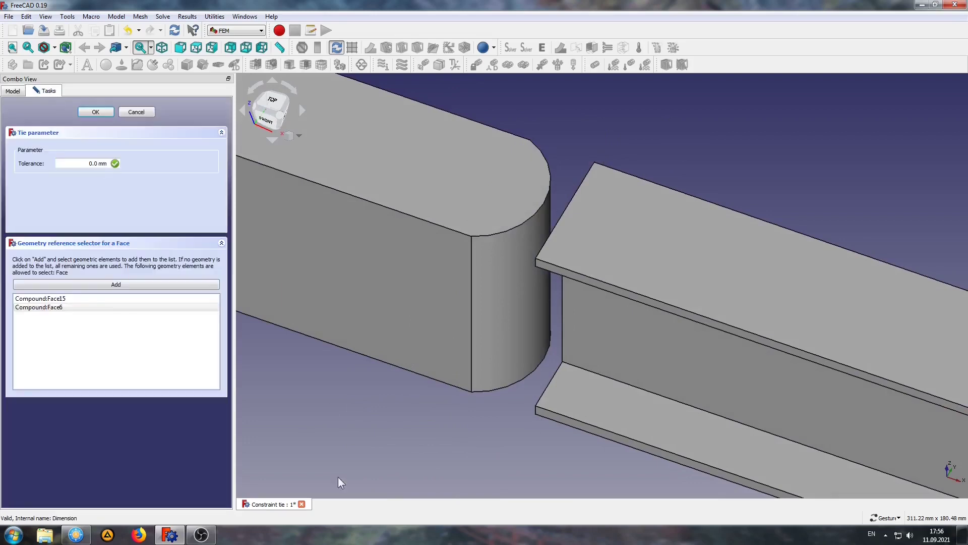
{"action": "left_click_drag", "start_coordinate": [338, 476], "coordinate": [371, 440]}
{"action": "type", "text": "10"}
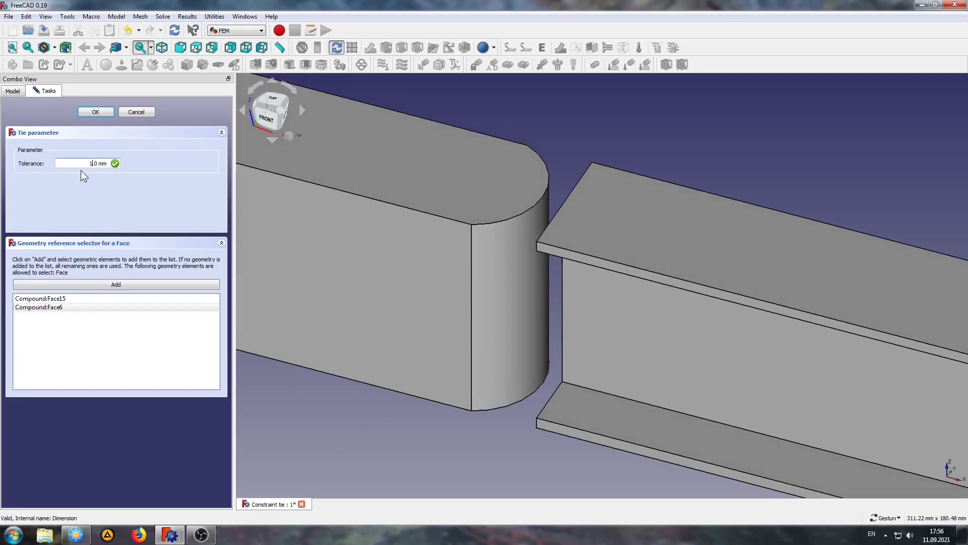
{"action": "type", "text": "18"}
{"action": "left_click", "coordinate": [86, 109]}
- Return the tolerace box Length to 18 mm and hide the box
{"action": "left_click", "coordinate": [80, 171]}
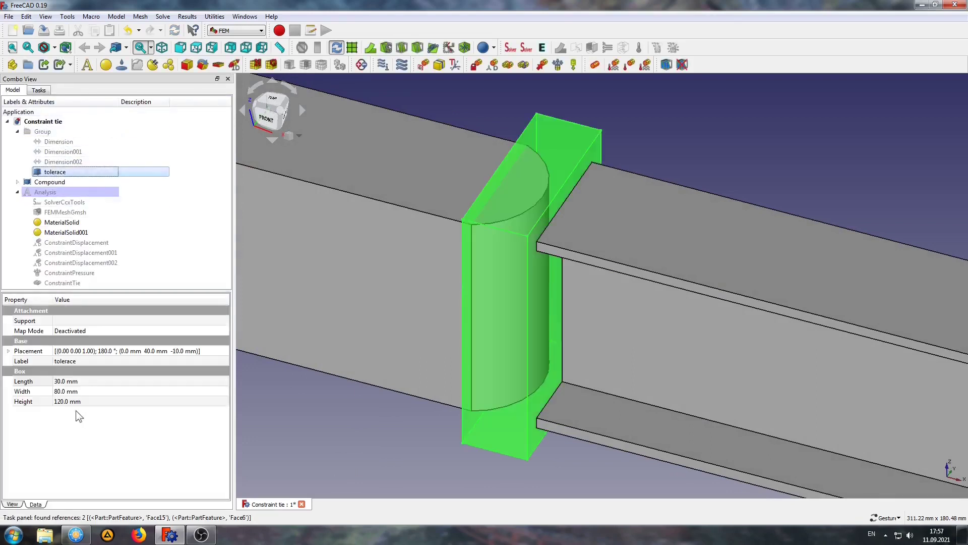
{"action": "left_click", "coordinate": [79, 380]}
{"action": "type", "text": "18"}
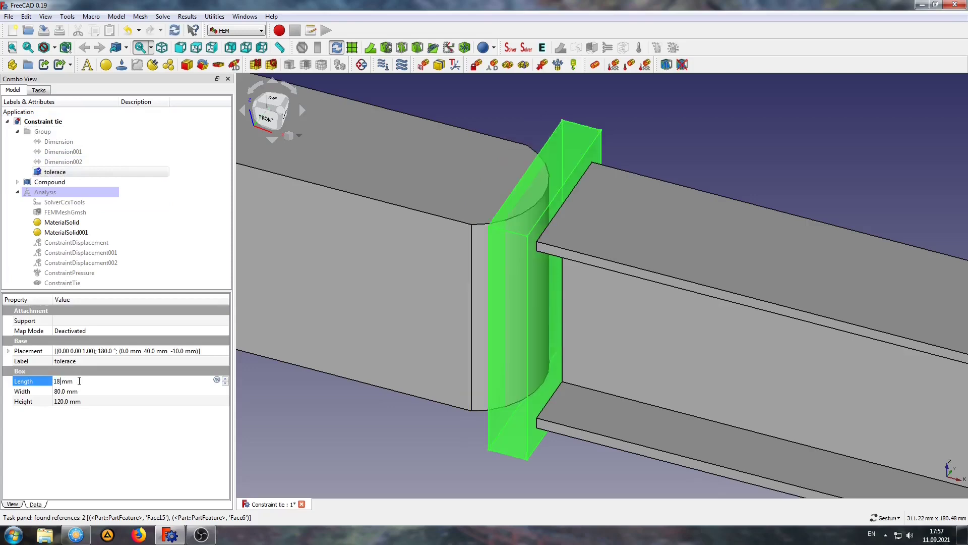
{"action": "left_click", "coordinate": [707, 129]}
{"action": "mouse_move", "coordinate": [706, 130]}
{"action": "left_mouse_down"}
{"action": "mouse_move", "coordinate": [729, 173]}
{"action": "mouse_move", "coordinate": [594, 202]}
{"action": "left_mouse_up"}
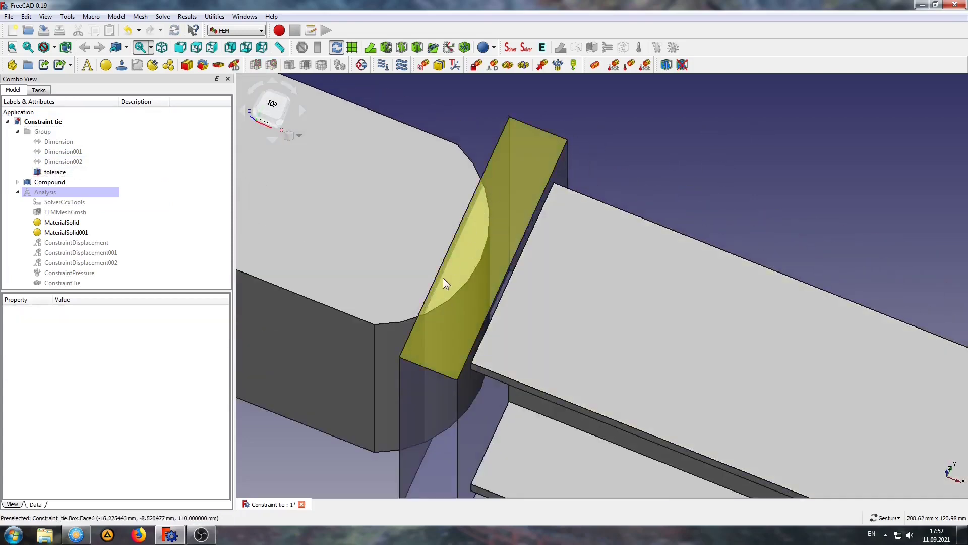
{"action": "left_click", "coordinate": [121, 172]}
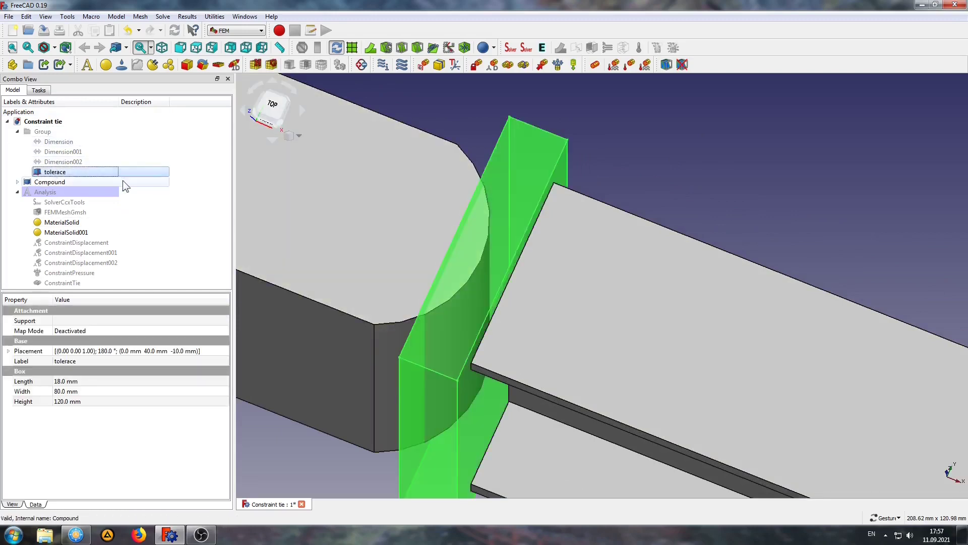
{"action": "key", "text": "space"}
{"action": "double_click", "coordinate": [71, 202]}
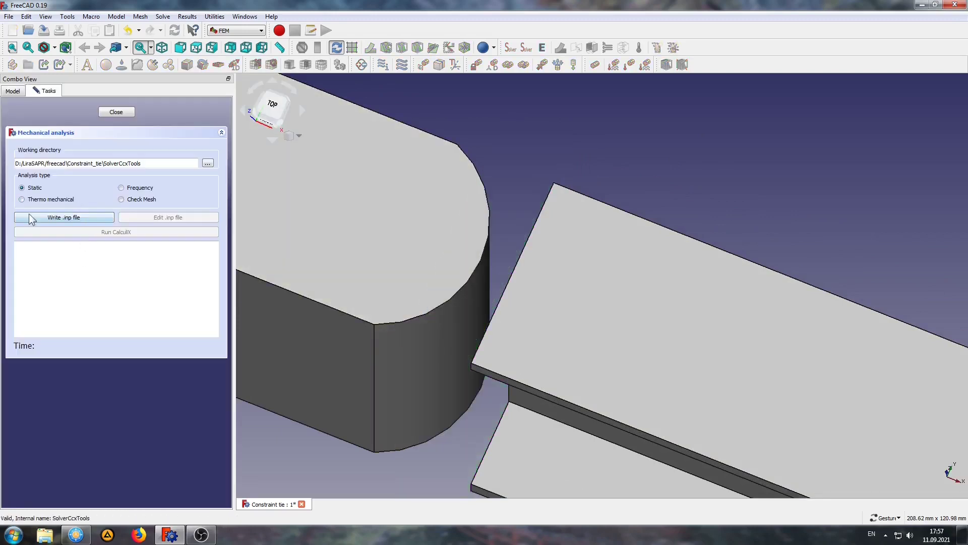
- Write the CalculiX input file, run the solve, and open the resulting CCX_Results
{"action": "left_click", "coordinate": [54, 217]}
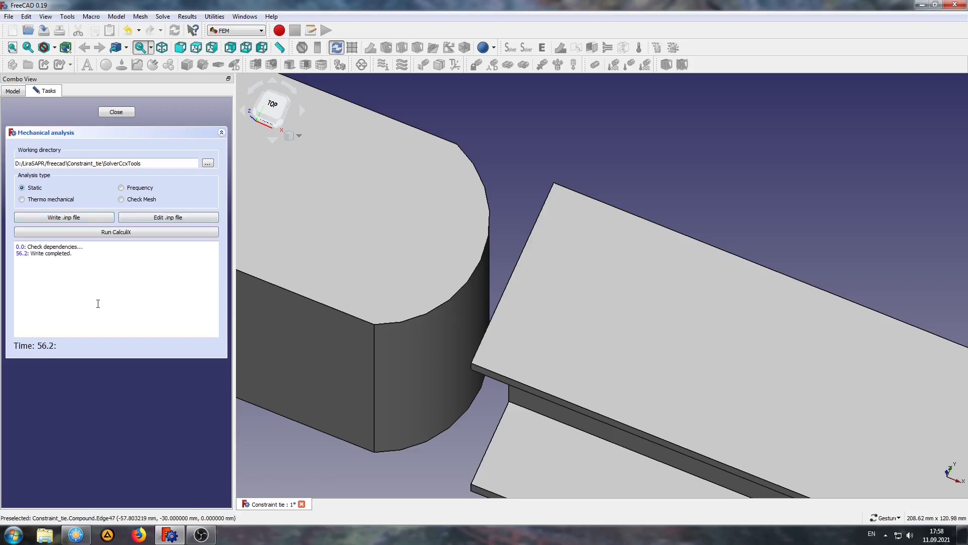
{"action": "left_click", "coordinate": [104, 233]}
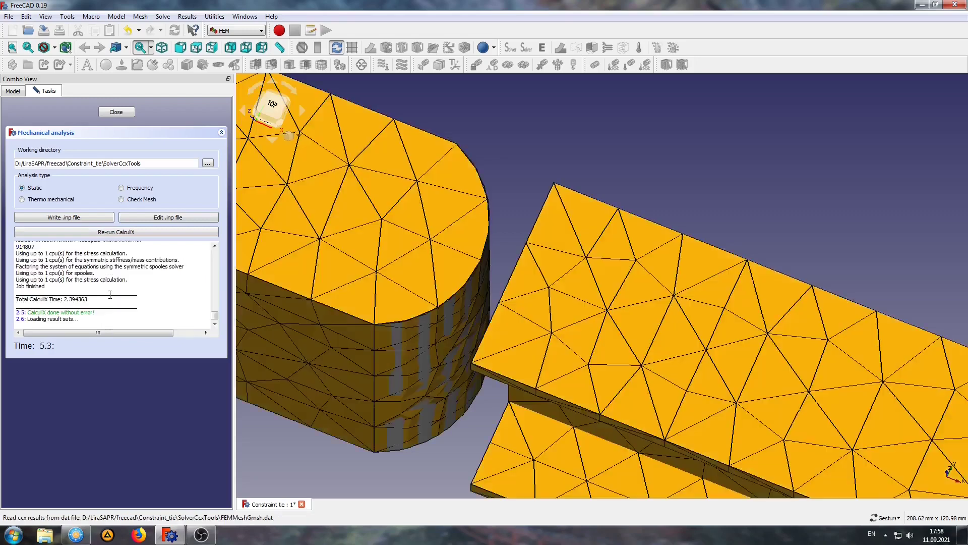
{"action": "left_click", "coordinate": [116, 112]}
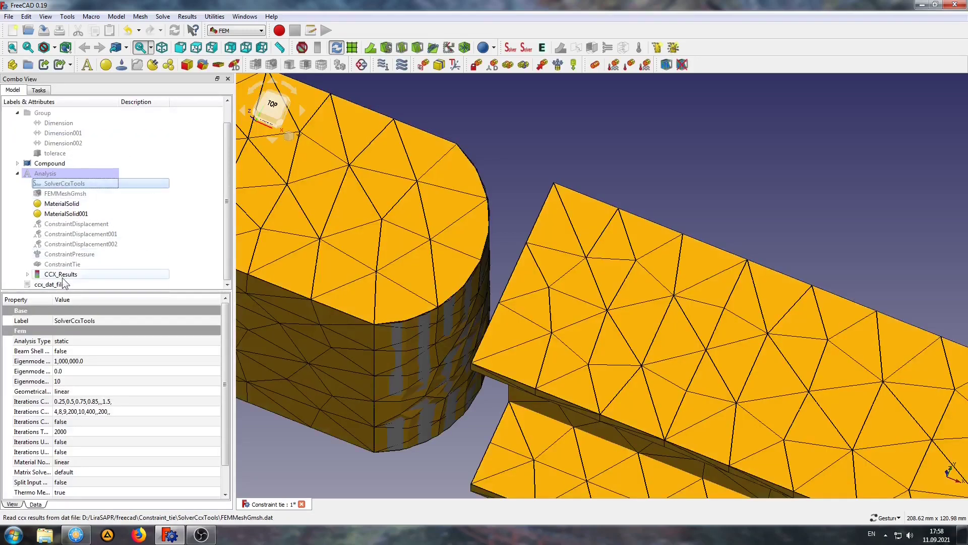
{"action": "double_click", "coordinate": [60, 276]}
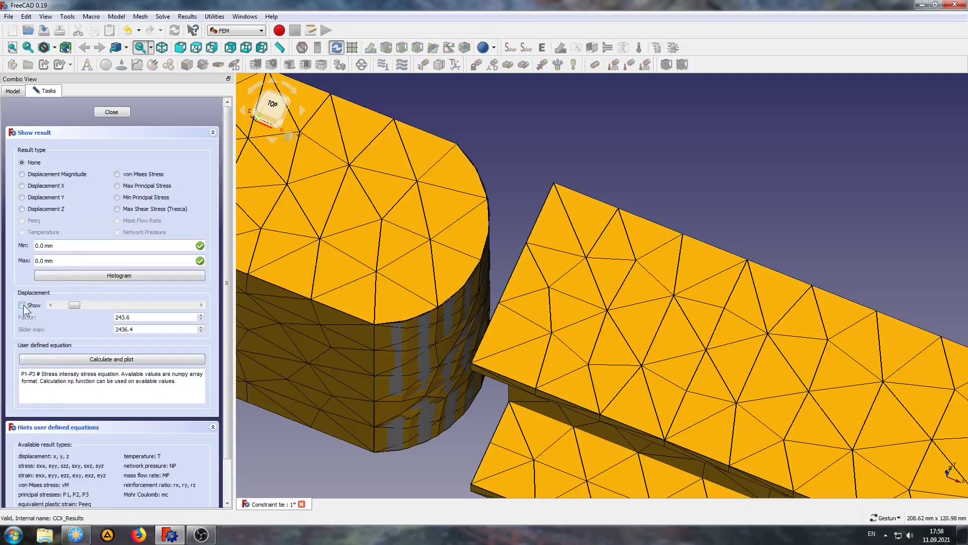
- Show Min Principal Stress on the deformed mesh with displacement factor 1997.8
{"action": "left_click", "coordinate": [21, 305]}
{"action": "left_click", "coordinate": [13, 91]}
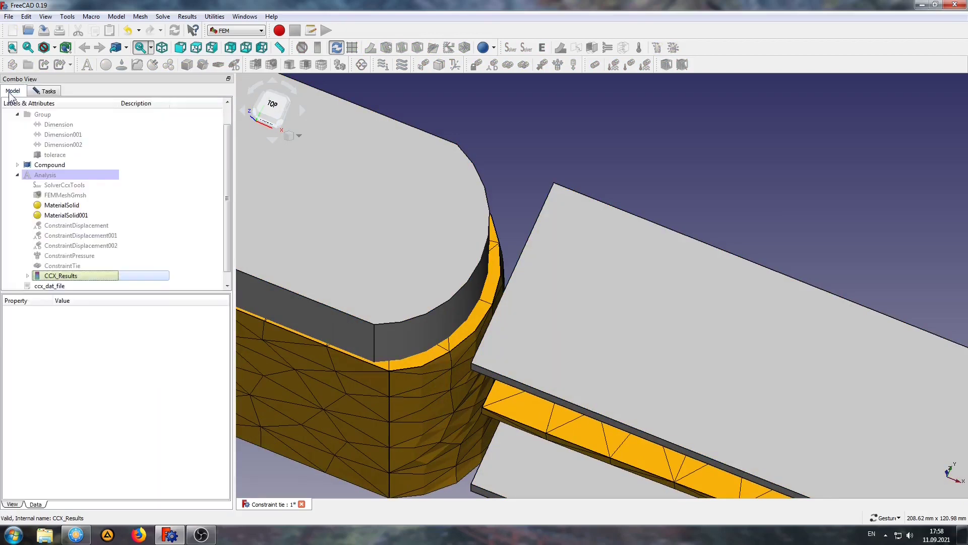
{"action": "left_click", "coordinate": [35, 183]}
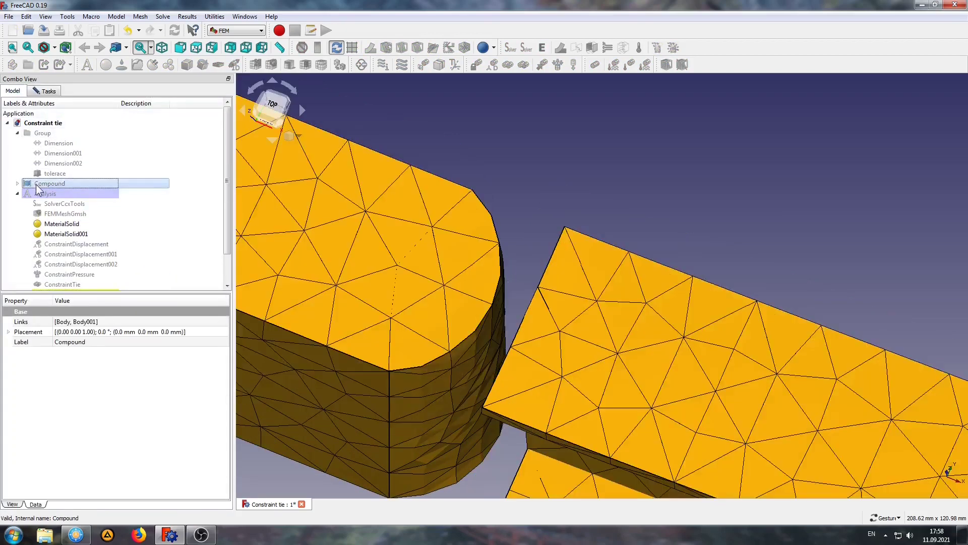
{"action": "left_click", "coordinate": [46, 91]}
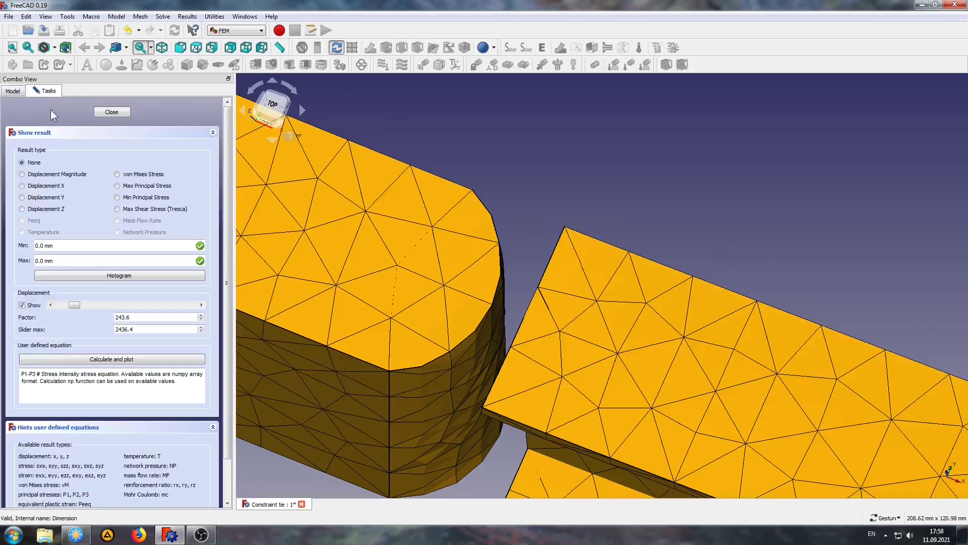
{"action": "left_click", "coordinate": [132, 198]}
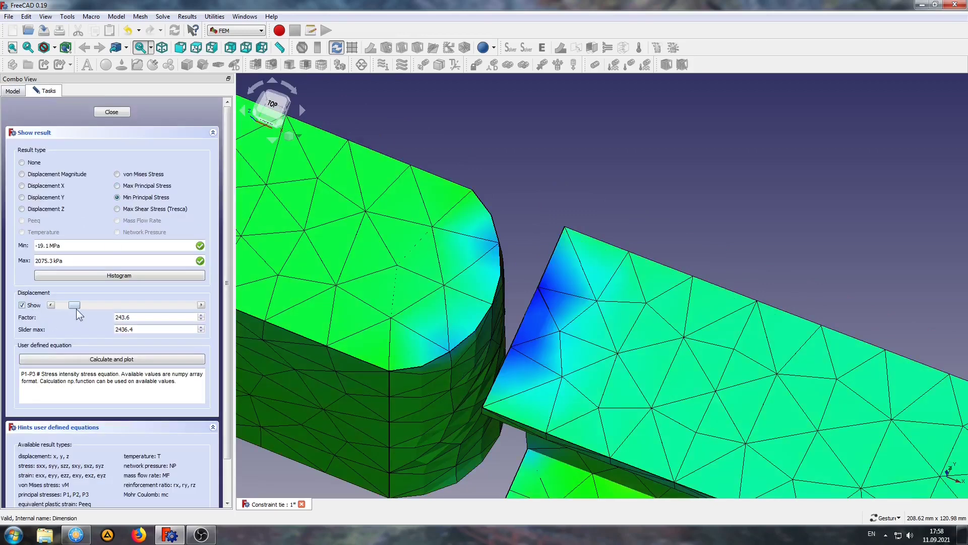
{"action": "left_click_drag", "start_coordinate": [75, 306], "coordinate": [204, 303]}
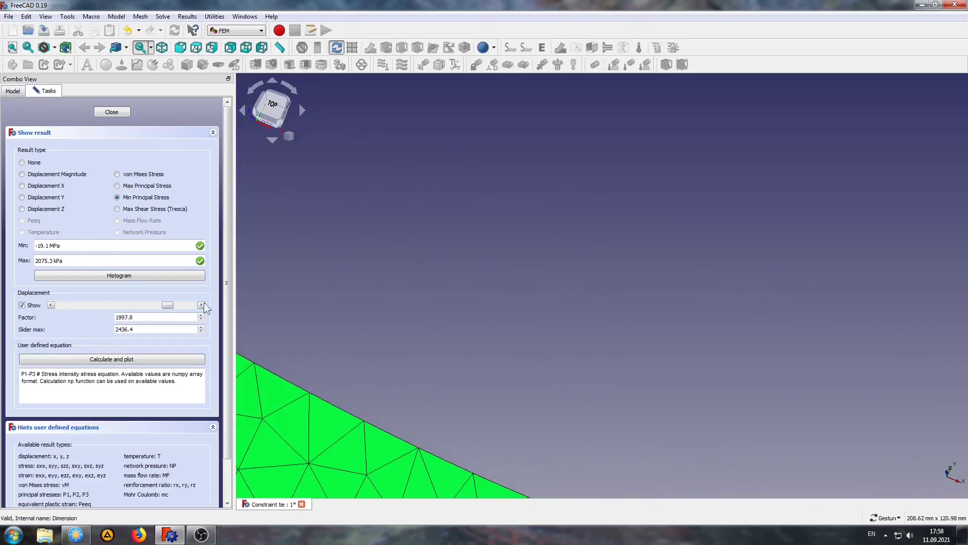
{"action": "scroll", "coordinate": [458, 220], "scroll_direction": "down", "scroll_amount": 3}
- Orbit and zoom around the tie gap to inspect the deformed stress result
{"action": "scroll", "coordinate": [479, 365], "scroll_direction": "down", "scroll_amount": 2}
{"action": "left_click_drag", "start_coordinate": [479, 365], "coordinate": [551, 331]}
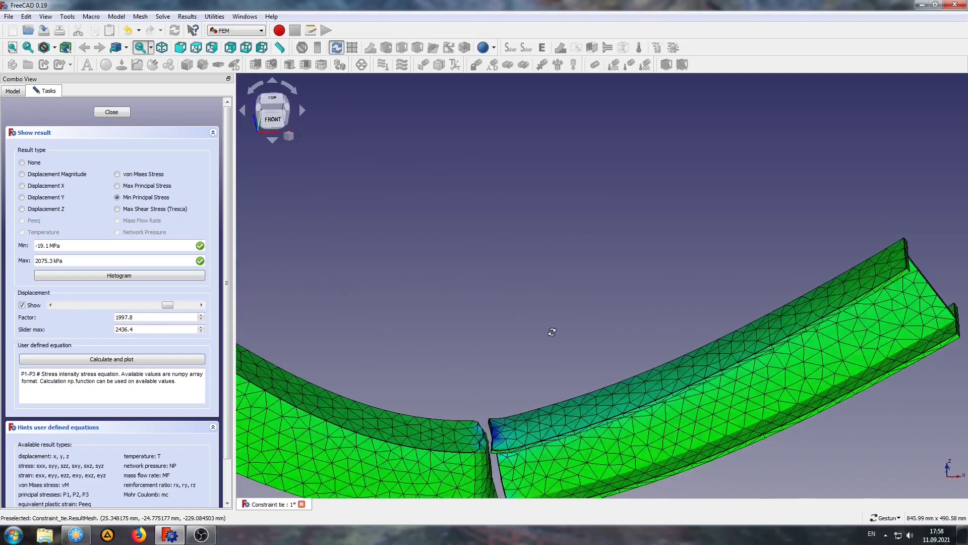
{"action": "scroll", "coordinate": [500, 445], "scroll_direction": "up", "scroll_amount": 2}
{"action": "scroll", "coordinate": [477, 431], "scroll_direction": "up", "scroll_amount": 2}
{"action": "scroll", "coordinate": [406, 425], "scroll_direction": "up", "scroll_amount": 2}
{"action": "scroll", "coordinate": [459, 425], "scroll_direction": "up", "scroll_amount": 2}
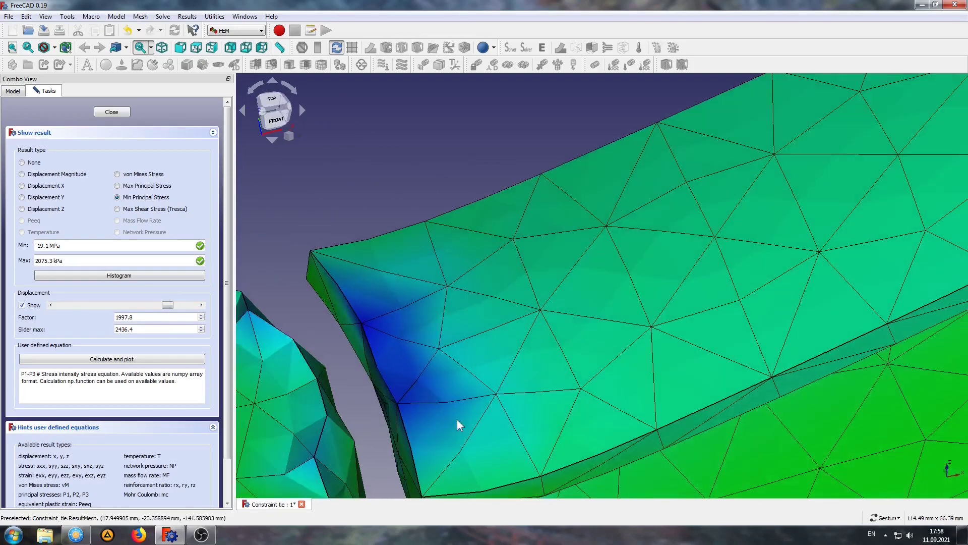
{"action": "mouse_move", "coordinate": [459, 425]}
{"action": "left_mouse_down"}
{"action": "mouse_move", "coordinate": [612, 259]}
{"action": "mouse_move", "coordinate": [428, 287]}
{"action": "mouse_move", "coordinate": [449, 296]}
{"action": "mouse_move", "coordinate": [326, 340]}
{"action": "left_mouse_up"}
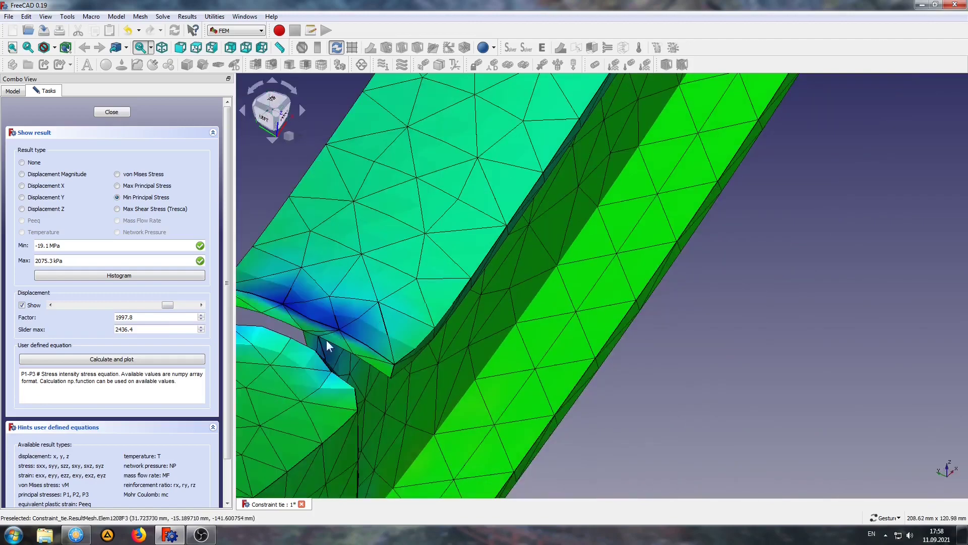
{"action": "scroll", "coordinate": [522, 289], "scroll_direction": "down", "scroll_amount": 2}
{"action": "scroll", "coordinate": [403, 286], "scroll_direction": "up", "scroll_amount": 4}
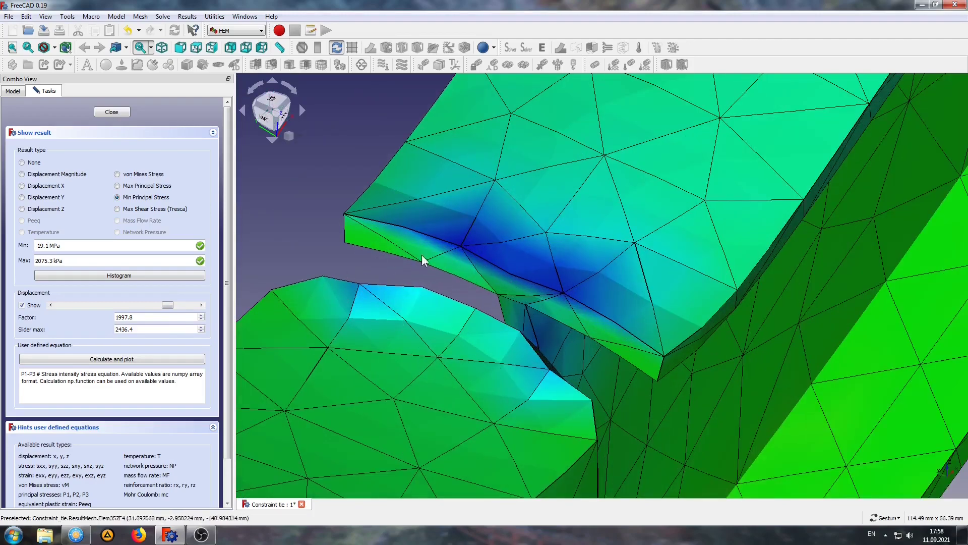
{"action": "scroll", "coordinate": [554, 262], "scroll_direction": "down", "scroll_amount": 2}
{"action": "mouse_move", "coordinate": [576, 277]}
{"action": "left_mouse_down"}
{"action": "mouse_move", "coordinate": [538, 279]}
{"action": "mouse_move", "coordinate": [525, 332]}
{"action": "left_mouse_up"}
{"action": "scroll", "coordinate": [537, 280], "scroll_direction": "down", "scroll_amount": 2}
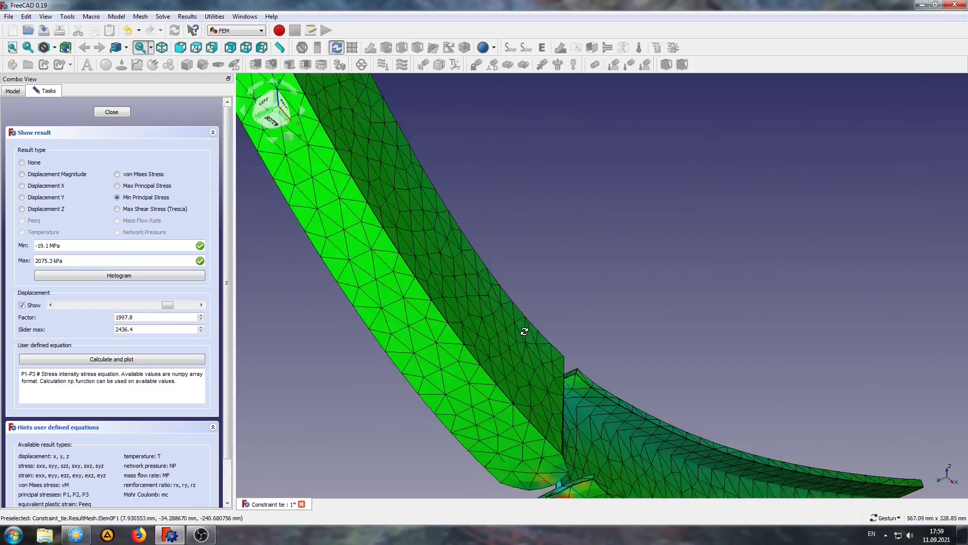
{"action": "scroll", "coordinate": [525, 331], "scroll_direction": "up", "scroll_amount": 2}
{"action": "scroll", "coordinate": [552, 307], "scroll_direction": "up", "scroll_amount": 2}
{"action": "scroll", "coordinate": [500, 314], "scroll_direction": "up", "scroll_amount": 2}
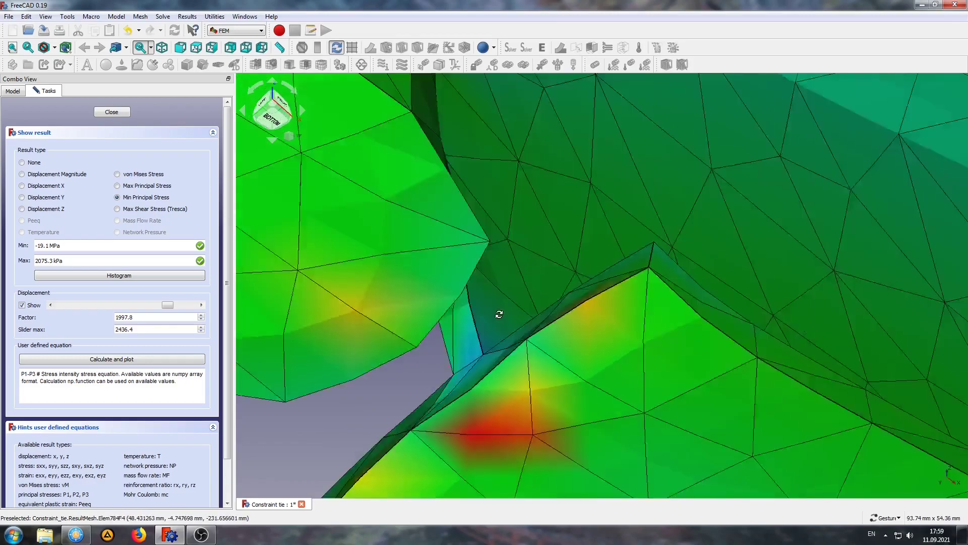
{"action": "scroll", "coordinate": [458, 298], "scroll_direction": "down", "scroll_amount": 2}
{"action": "scroll", "coordinate": [462, 296], "scroll_direction": "down", "scroll_amount": 2}
{"action": "mouse_move", "coordinate": [462, 296]}
{"action": "left_mouse_down"}
{"action": "mouse_move", "coordinate": [399, 303]}
{"action": "mouse_move", "coordinate": [411, 371]}
{"action": "left_mouse_up"}
{"action": "scroll", "coordinate": [399, 303], "scroll_direction": "up", "scroll_amount": 2}
{"action": "scroll", "coordinate": [411, 371], "scroll_direction": "up", "scroll_amount": 2}
{"action": "scroll", "coordinate": [411, 371], "scroll_direction": "up", "scroll_amount": 2}
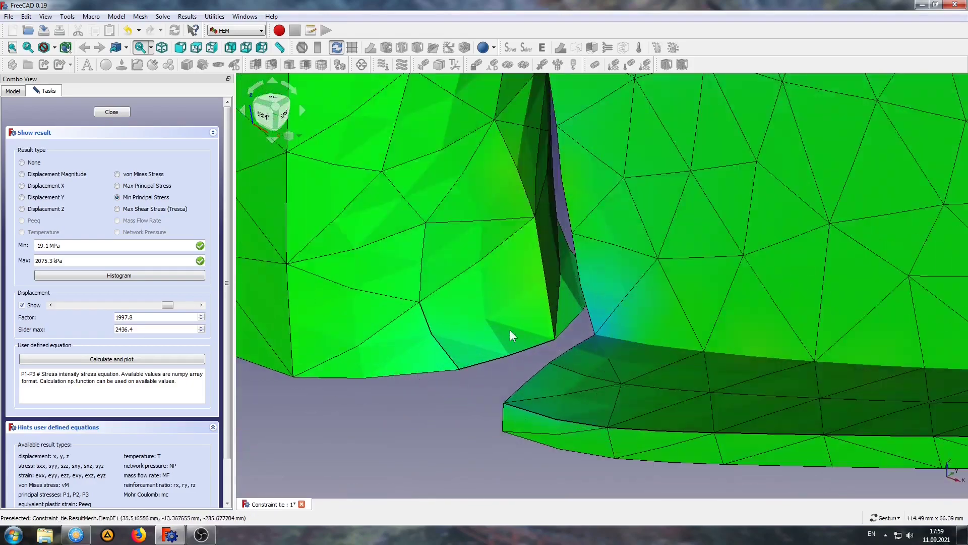
{"action": "left_click_drag", "start_coordinate": [510, 328], "coordinate": [553, 359]}
{"action": "scroll", "coordinate": [501, 235], "scroll_direction": "down", "scroll_amount": 2}
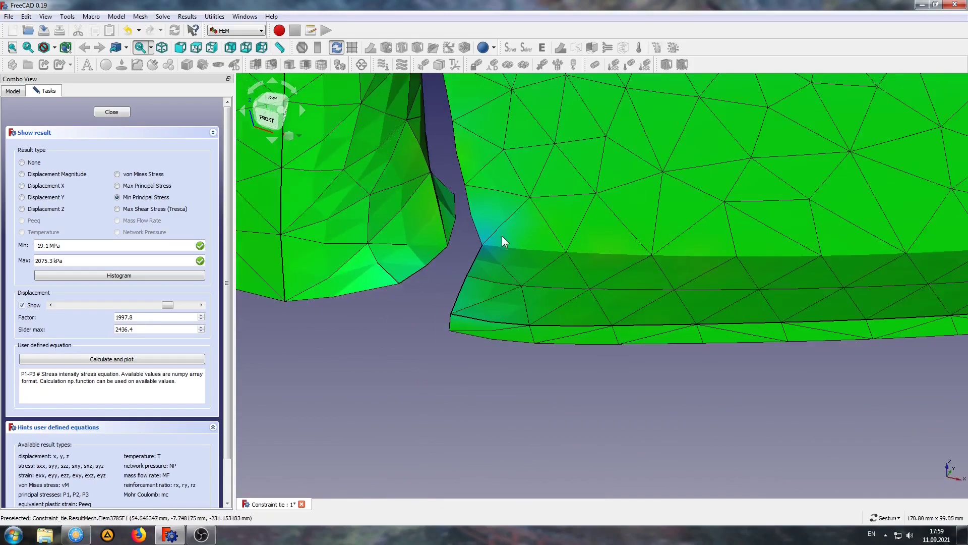
{"action": "mouse_move", "coordinate": [501, 235]}
{"action": "left_mouse_down"}
{"action": "mouse_move", "coordinate": [538, 335]}
{"action": "mouse_move", "coordinate": [608, 395]}
{"action": "mouse_move", "coordinate": [605, 385]}
{"action": "mouse_move", "coordinate": [533, 386]}
{"action": "left_mouse_up"}
{"action": "scroll", "coordinate": [609, 395], "scroll_direction": "down", "scroll_amount": 2}
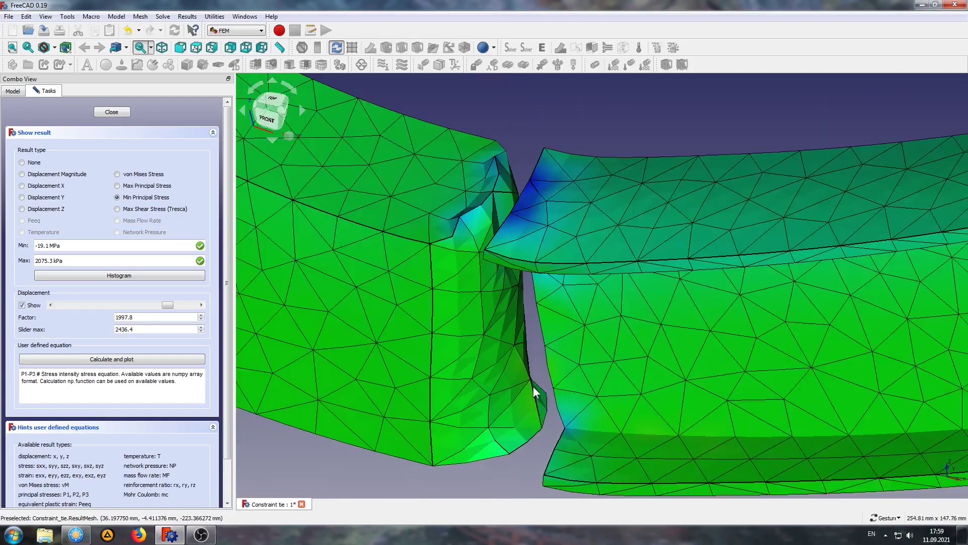
{"action": "left_click_drag", "start_coordinate": [581, 330], "coordinate": [567, 350]}
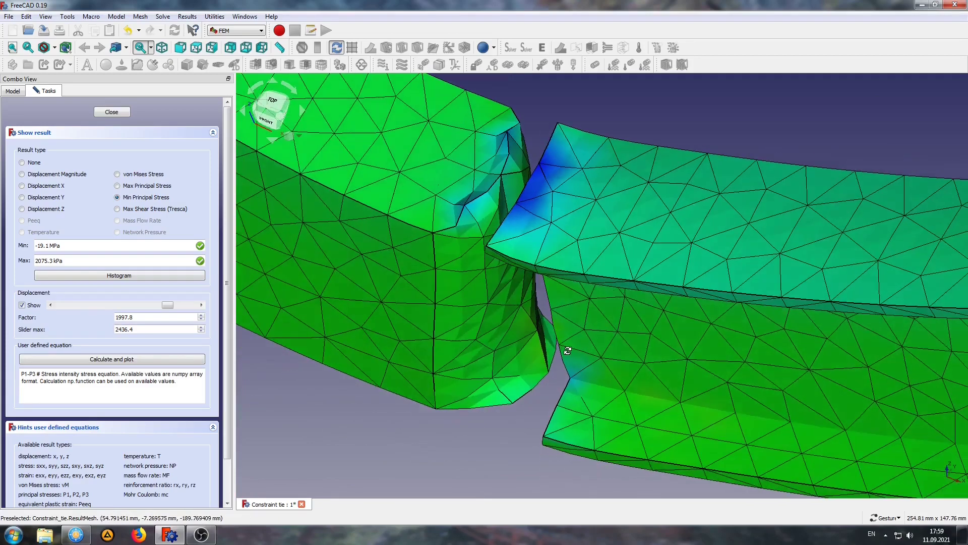
{"action": "left_click_drag", "start_coordinate": [477, 266], "coordinate": [540, 287]}
- Close the result display and delete CCX_Results from the analysis
{"action": "left_click", "coordinate": [112, 112]}
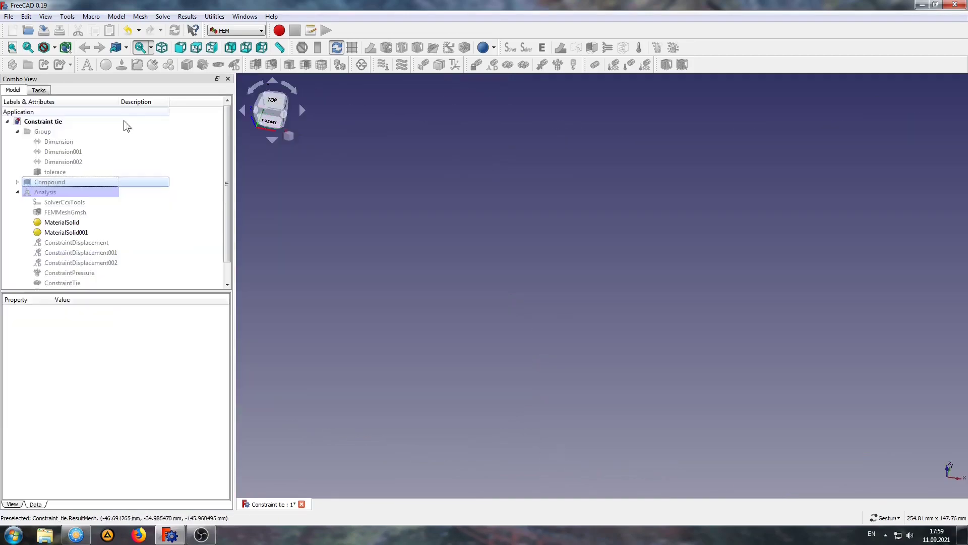
{"action": "scroll", "coordinate": [96, 242], "scroll_direction": "down", "scroll_amount": 1}
{"action": "left_click", "coordinate": [60, 274]}
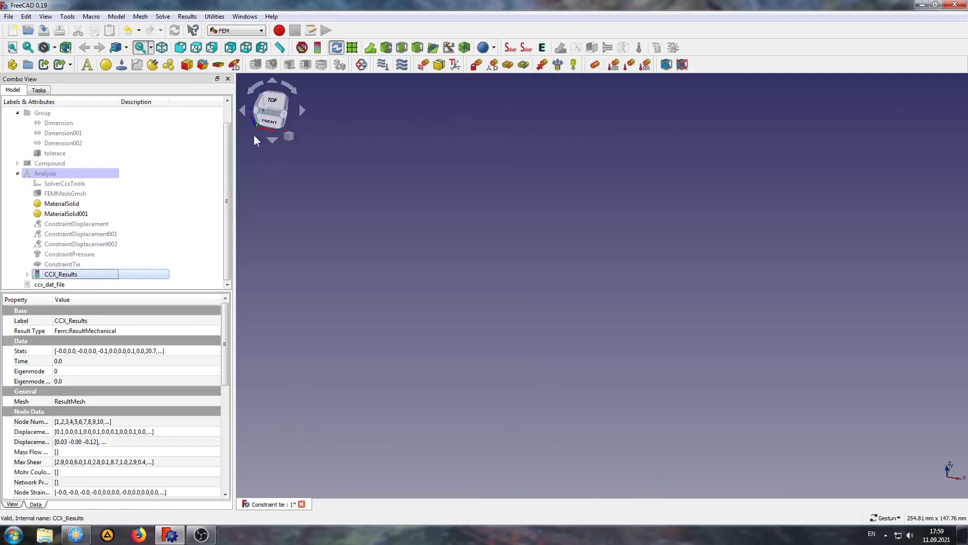
{"action": "key", "text": "Delete"}
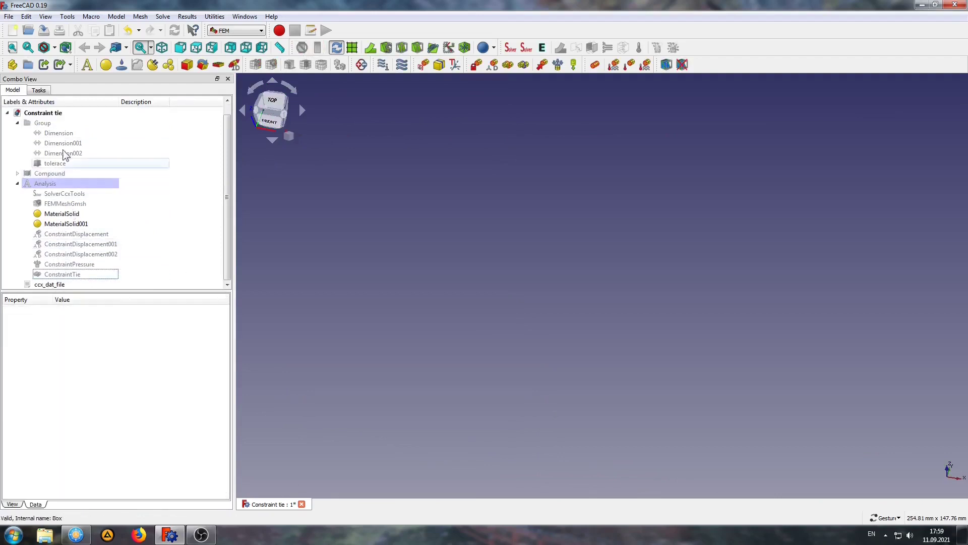
- Show the dimension Group and Compound geometry, viewing the joint from above
{"action": "left_click", "coordinate": [42, 122]}
{"action": "key", "text": "space"}
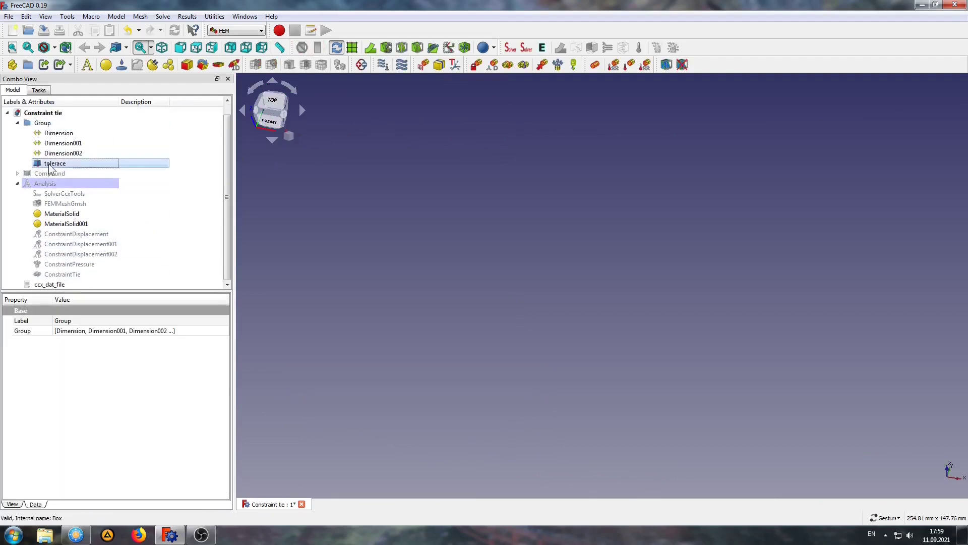
{"action": "left_click", "coordinate": [49, 164]}
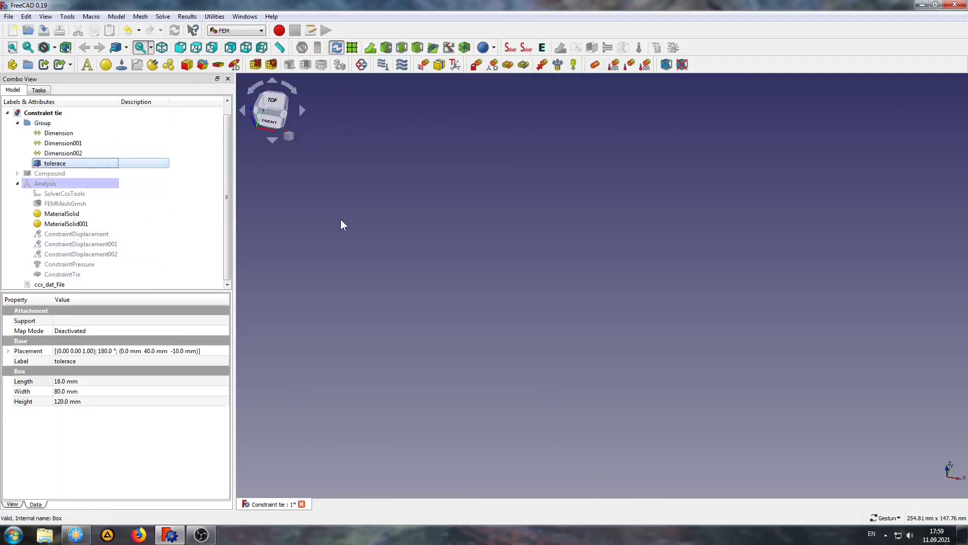
{"action": "left_click", "coordinate": [49, 173]}
{"action": "key", "text": "space"}
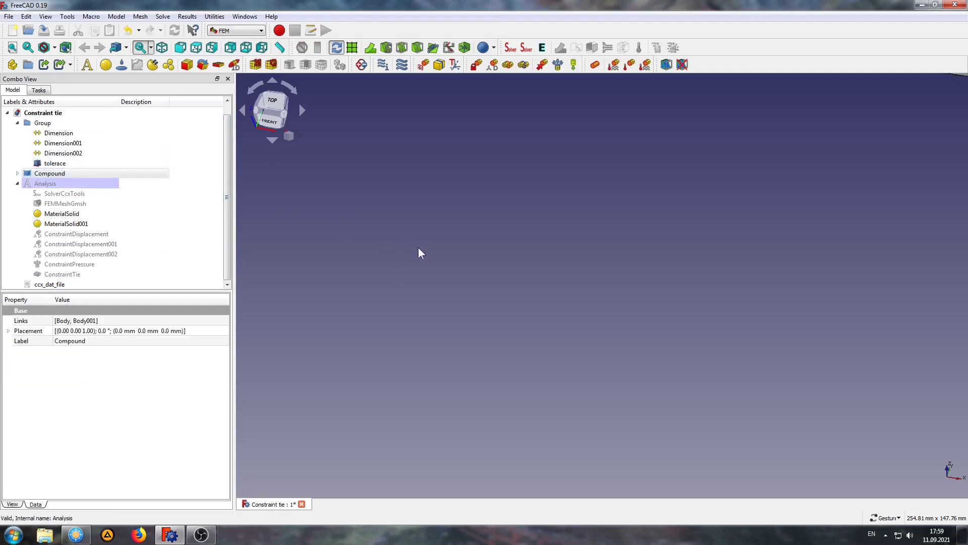
{"action": "scroll", "coordinate": [419, 247], "scroll_direction": "down", "scroll_amount": 5}
{"action": "left_click_drag", "start_coordinate": [467, 257], "coordinate": [452, 234]}
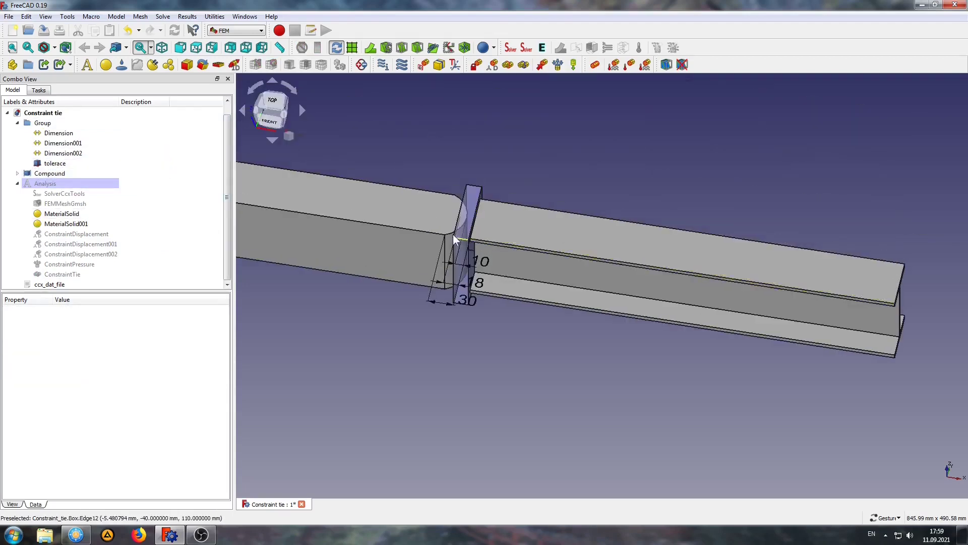
{"action": "scroll", "coordinate": [453, 234], "scroll_direction": "up", "scroll_amount": 5}
{"action": "mouse_move", "coordinate": [447, 186]}
{"action": "left_mouse_down"}
{"action": "mouse_move", "coordinate": [484, 292]}
{"action": "mouse_move", "coordinate": [525, 149]}
{"action": "left_mouse_up"}
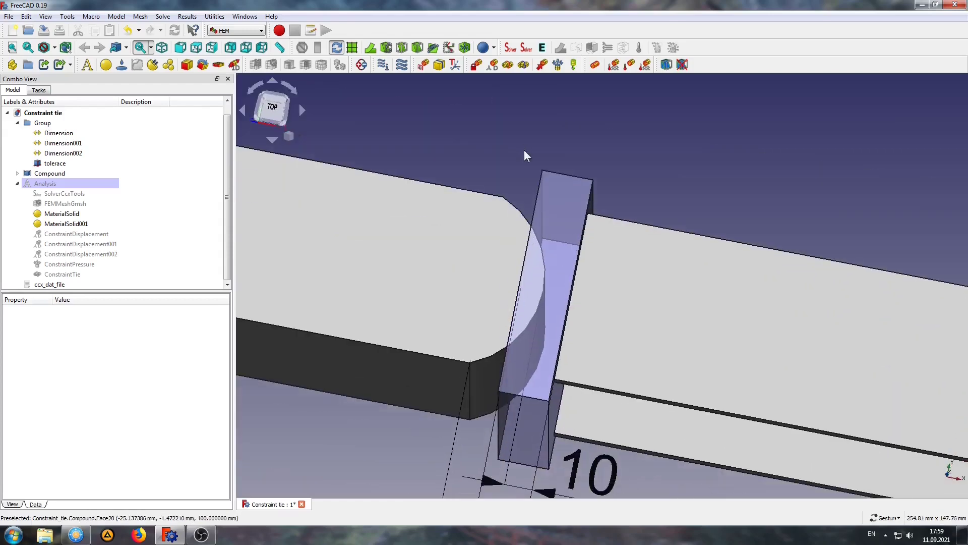
{"action": "scroll", "coordinate": [444, 319], "scroll_direction": "down", "scroll_amount": 2}
{"action": "scroll", "coordinate": [443, 252], "scroll_direction": "down", "scroll_amount": 1}
{"action": "scroll", "coordinate": [412, 425], "scroll_direction": "down", "scroll_amount": 1}
{"action": "scroll", "coordinate": [407, 411], "scroll_direction": "down", "scroll_amount": 1}
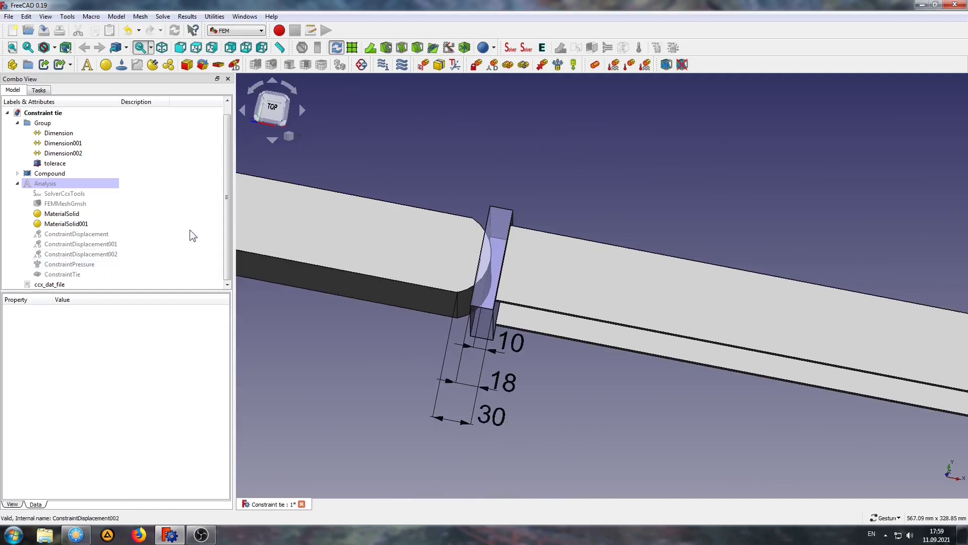
- Set the tolerace box Length to 30 mm and turn the model to face the I-beam web
{"action": "left_click", "coordinate": [54, 163]}
{"action": "left_click", "coordinate": [88, 381]}
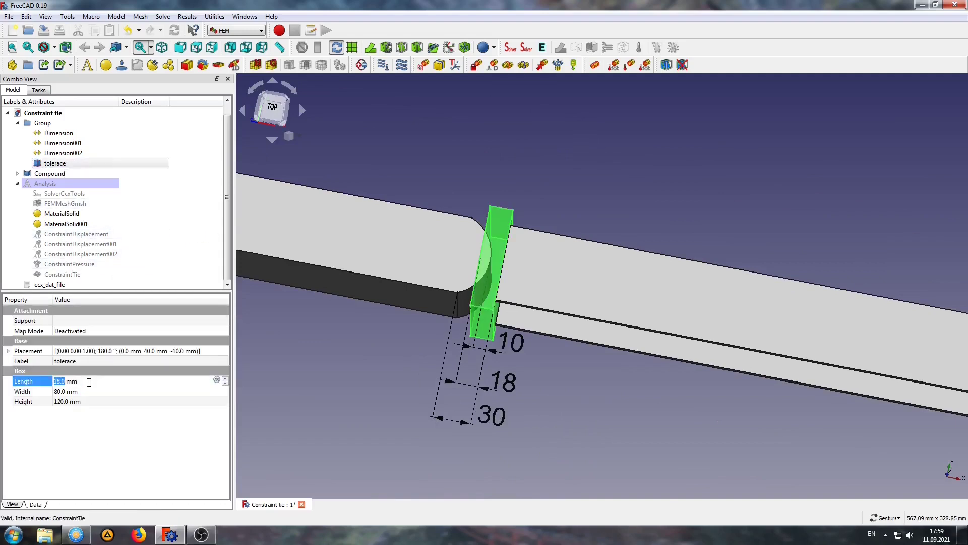
{"action": "type", "text": "30"}
{"action": "left_click", "coordinate": [458, 437]}
{"action": "scroll", "coordinate": [531, 376], "scroll_direction": "up", "scroll_amount": 1}
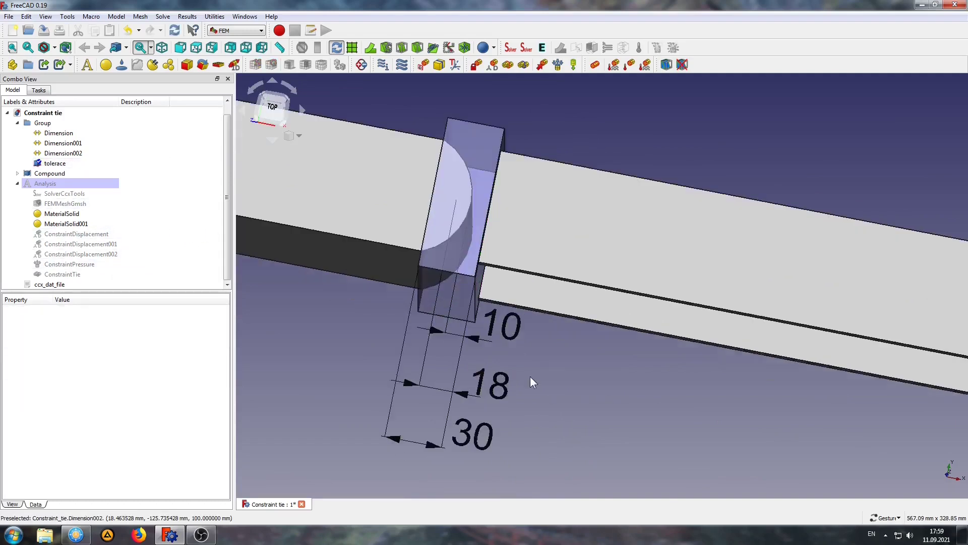
{"action": "scroll", "coordinate": [460, 171], "scroll_direction": "up", "scroll_amount": 1}
{"action": "scroll", "coordinate": [459, 171], "scroll_direction": "up", "scroll_amount": 2}
{"action": "scroll", "coordinate": [496, 222], "scroll_direction": "up", "scroll_amount": 2}
{"action": "mouse_move", "coordinate": [496, 222]}
{"action": "left_mouse_down"}
{"action": "mouse_move", "coordinate": [471, 201]}
{"action": "mouse_move", "coordinate": [452, 310]}
{"action": "left_mouse_up"}
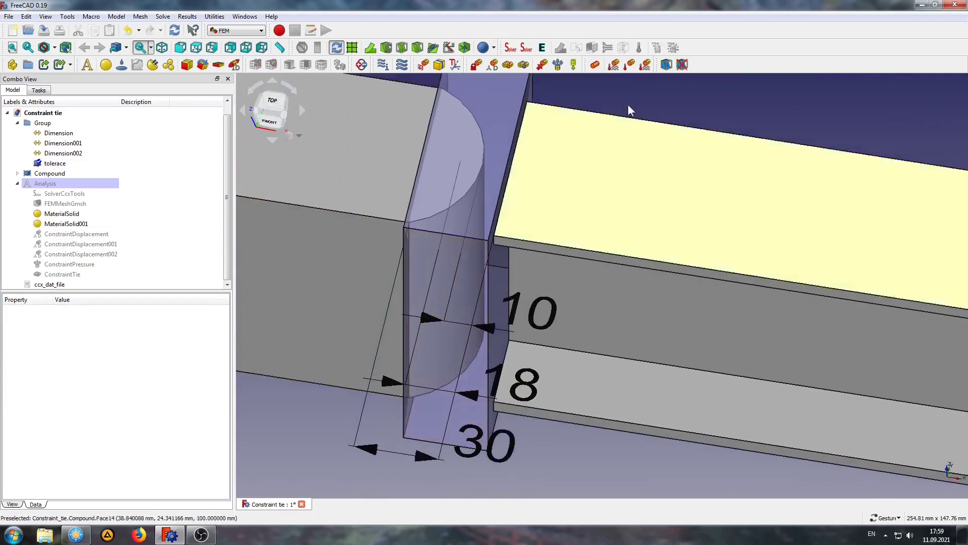
{"action": "mouse_move", "coordinate": [613, 210]}
{"action": "left_mouse_down"}
{"action": "mouse_move", "coordinate": [566, 201]}
{"action": "mouse_move", "coordinate": [543, 307]}
{"action": "mouse_move", "coordinate": [540, 261]}
{"action": "mouse_move", "coordinate": [527, 274]}
{"action": "mouse_move", "coordinate": [536, 211]}
{"action": "mouse_move", "coordinate": [528, 259]}
{"action": "mouse_move", "coordinate": [558, 281]}
{"action": "left_mouse_up"}
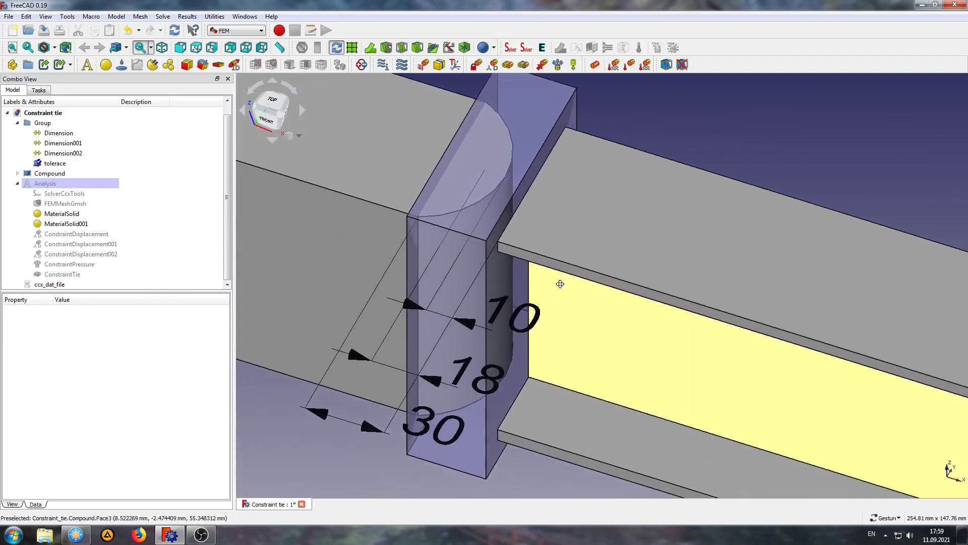
- Set the ConstraintTie tolerance to 30 mm
{"action": "double_click", "coordinate": [68, 277]}
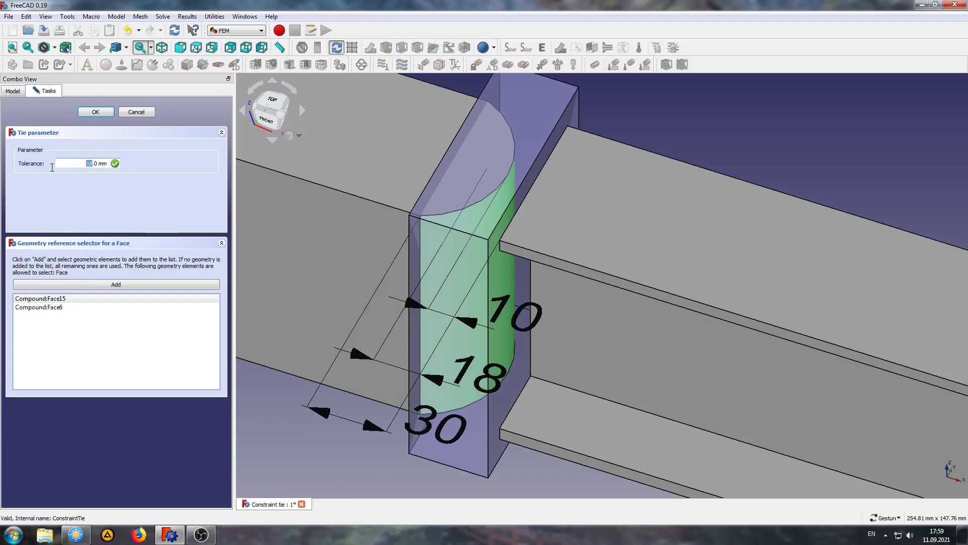
{"action": "type", "text": "30"}
{"action": "left_click", "coordinate": [95, 111]}
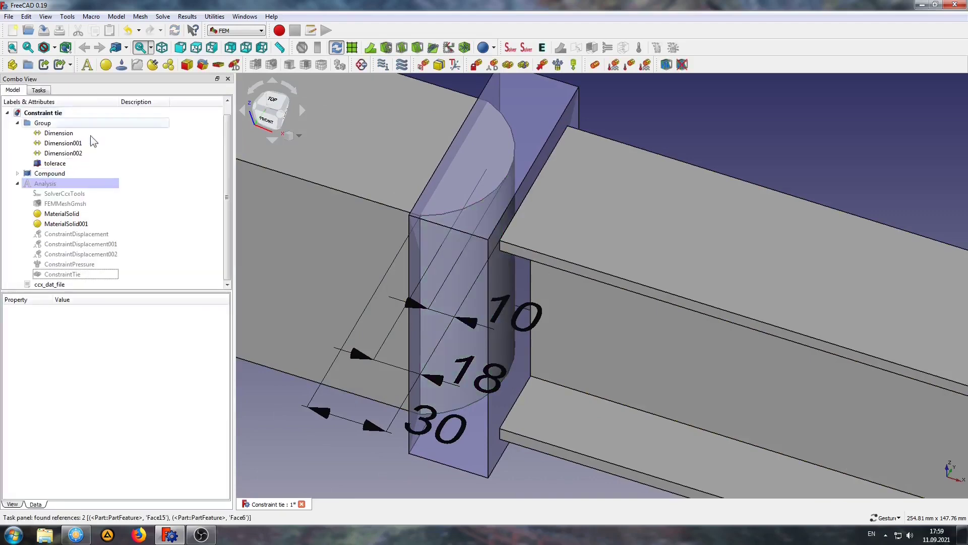
- Hide the dimension Group and open the CalculiX solver for the analysis
{"action": "left_click", "coordinate": [40, 174]}
{"action": "left_click", "coordinate": [42, 123]}
{"action": "key", "text": "space"}
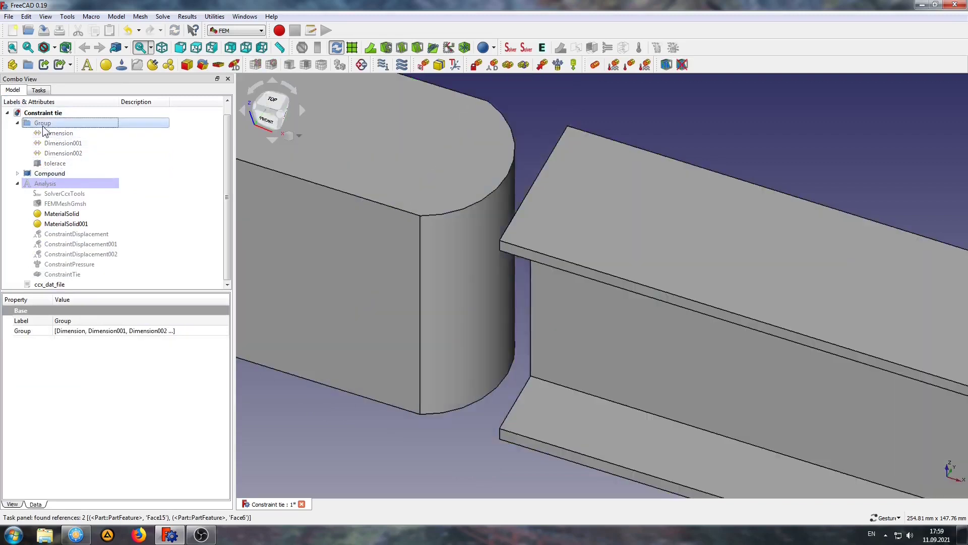
{"action": "double_click", "coordinate": [64, 193]}
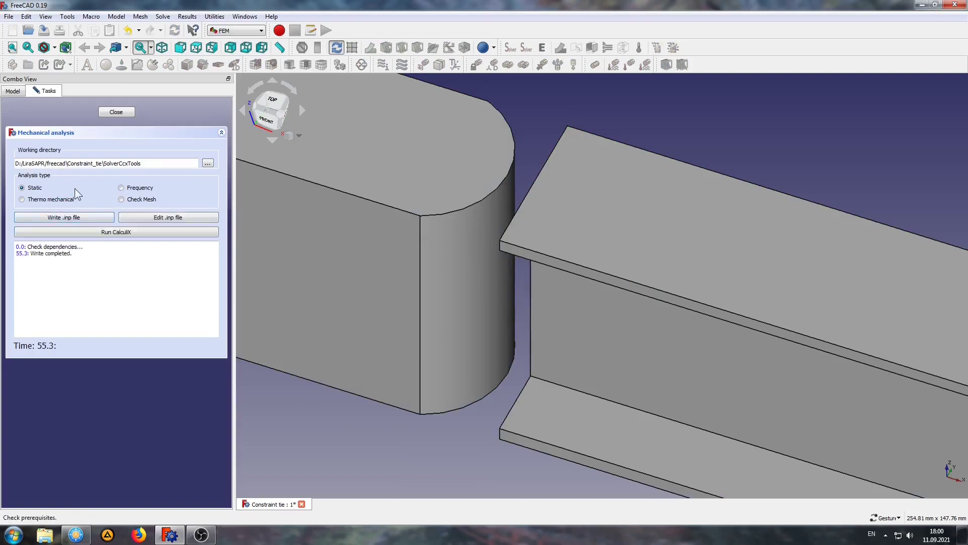
- Rerun the CalculiX solve and open the new CCX_Results
{"action": "left_click", "coordinate": [72, 232]}
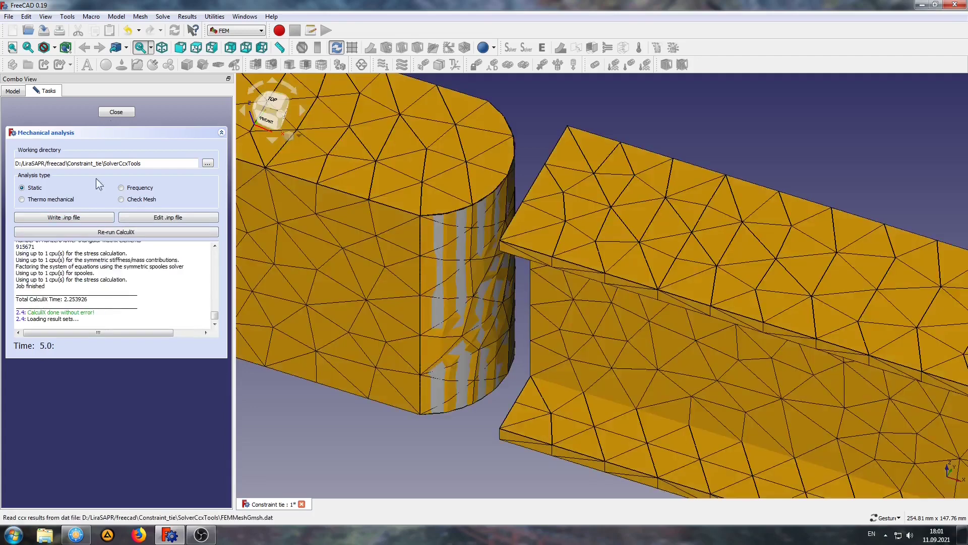
{"action": "left_click", "coordinate": [108, 112]}
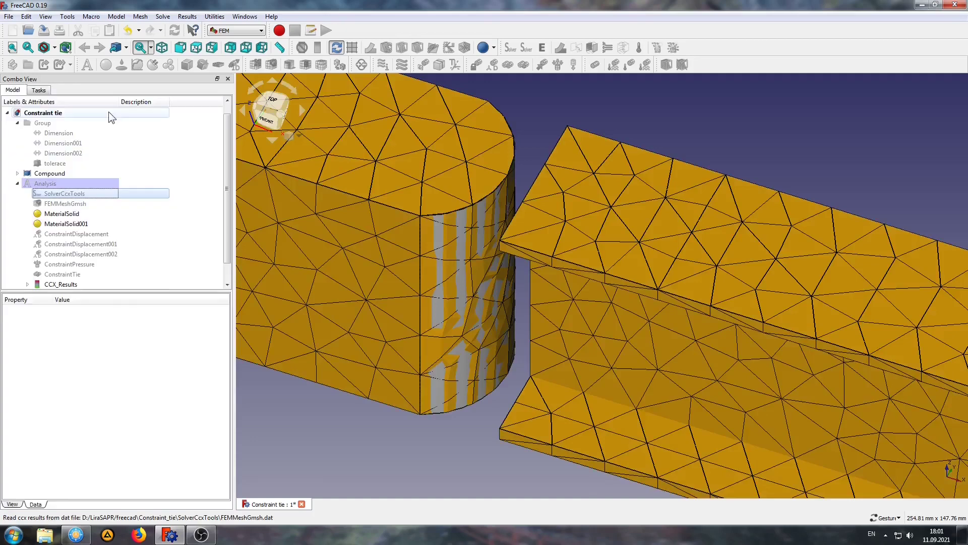
{"action": "double_click", "coordinate": [54, 284]}
- Show Min Principal Stress on the deformed mesh at displacement factor 2531
{"action": "scroll", "coordinate": [366, 297], "scroll_direction": "down", "scroll_amount": 2}
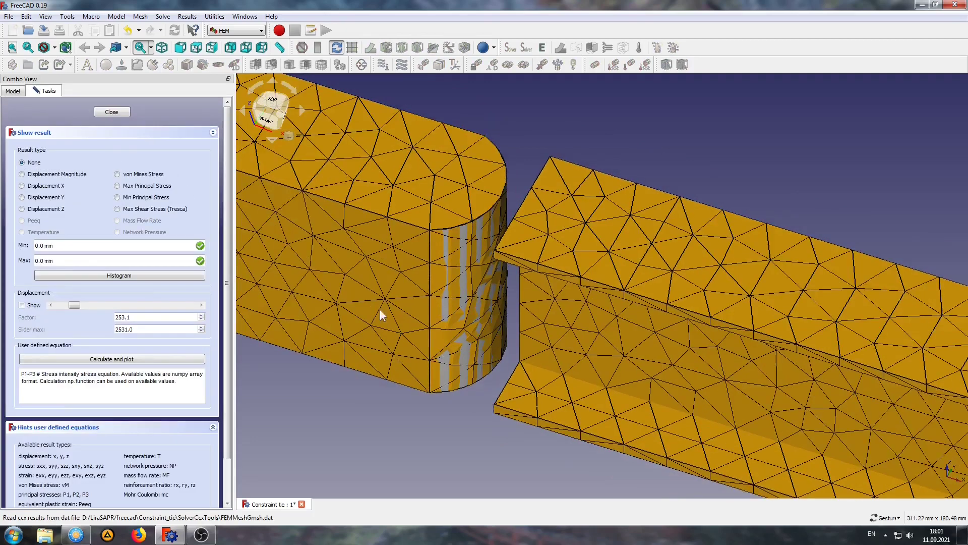
{"action": "left_click", "coordinate": [111, 112]}
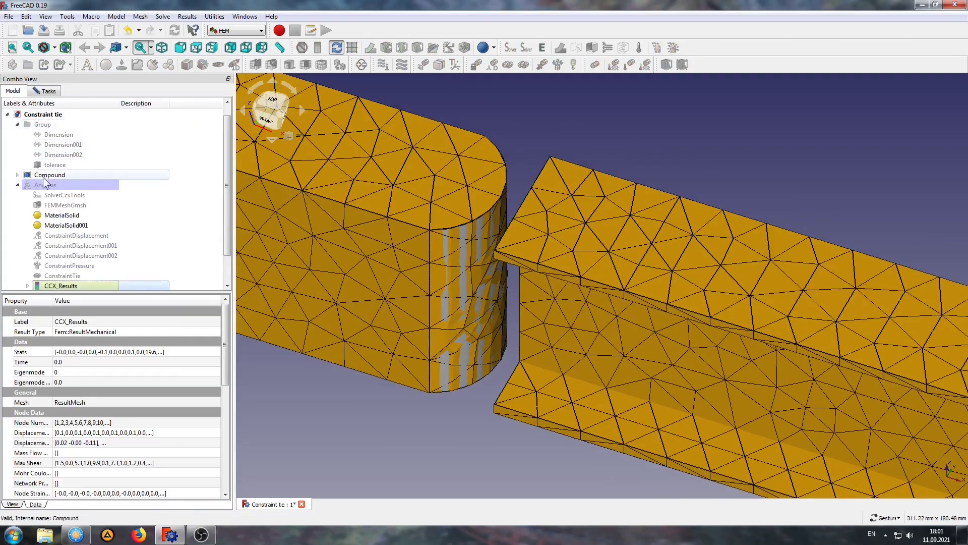
{"action": "left_click", "coordinate": [49, 175]}
{"action": "left_click", "coordinate": [45, 91]}
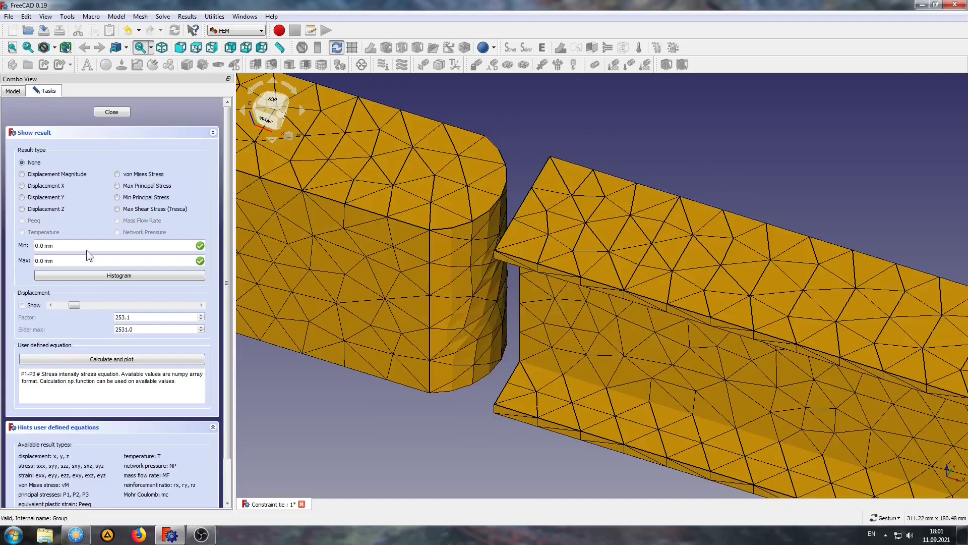
{"action": "left_click", "coordinate": [25, 306]}
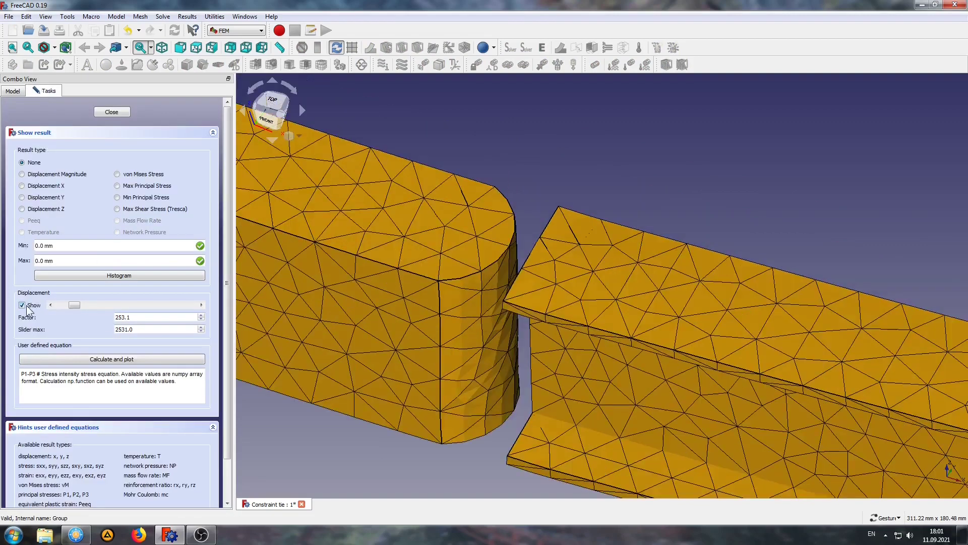
{"action": "left_click", "coordinate": [138, 198]}
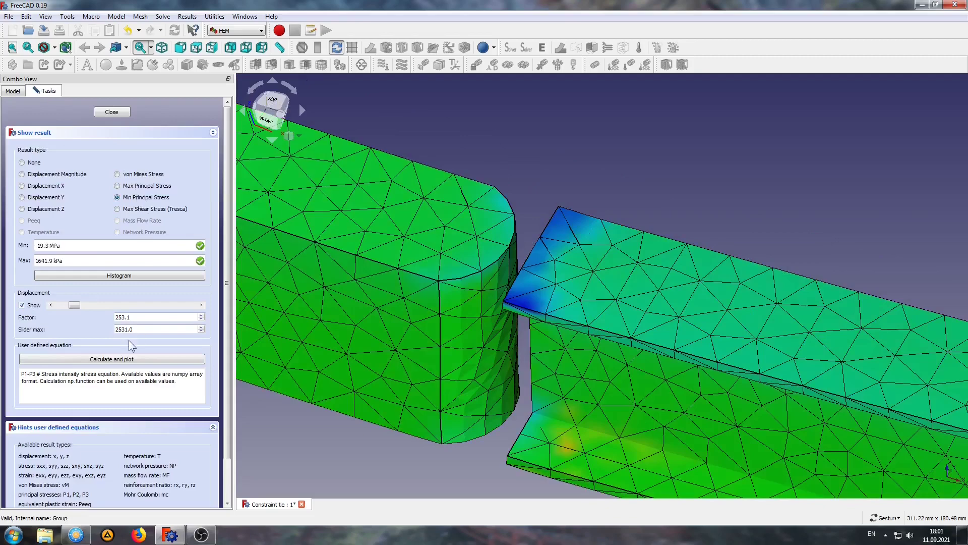
{"action": "left_click_drag", "start_coordinate": [74, 305], "coordinate": [205, 318]}
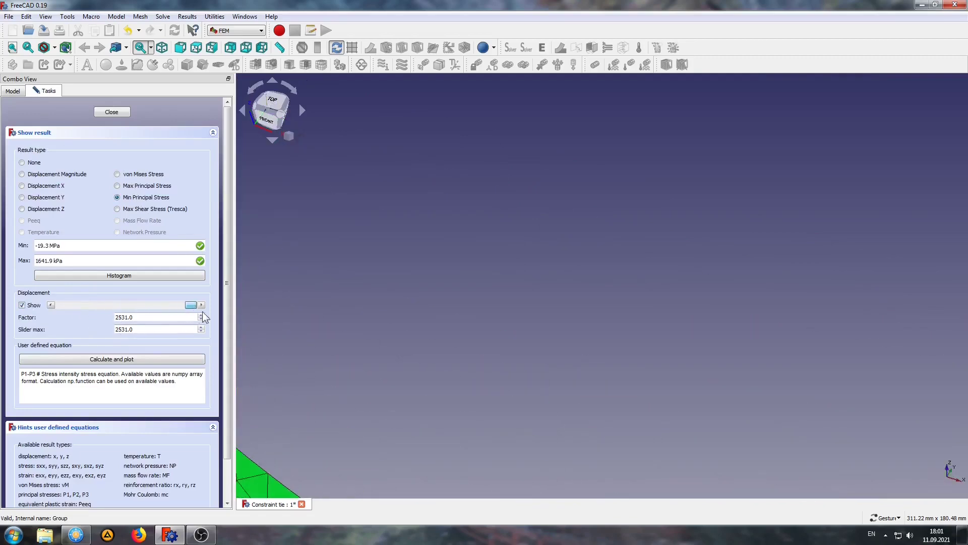
- Orbit and zoom around the deformed joint to inspect compression where the flange meets the beam end
{"action": "scroll", "coordinate": [325, 277], "scroll_direction": "down", "scroll_amount": 3}
{"action": "scroll", "coordinate": [424, 290], "scroll_direction": "up", "scroll_amount": 2}
{"action": "scroll", "coordinate": [423, 364], "scroll_direction": "up", "scroll_amount": 5}
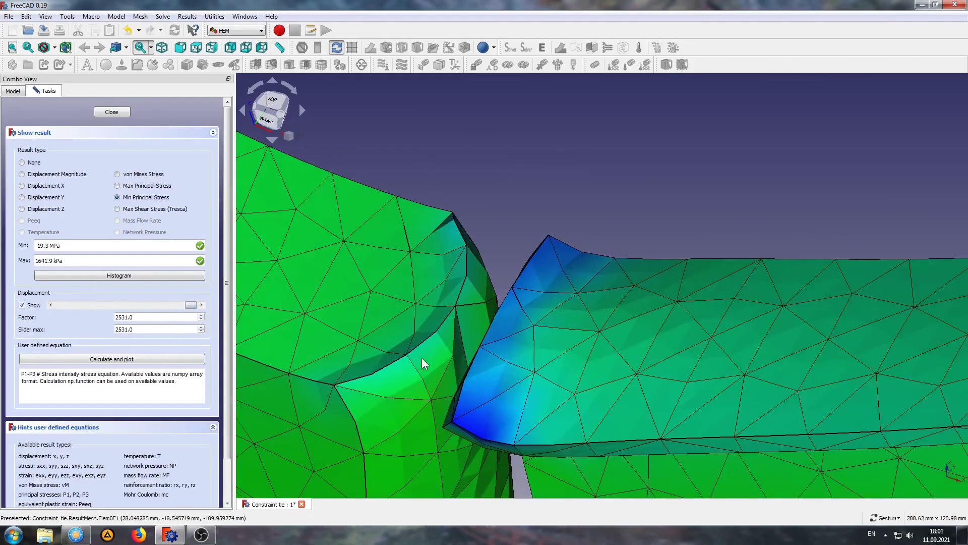
{"action": "mouse_move", "coordinate": [424, 364]}
{"action": "left_mouse_down"}
{"action": "mouse_move", "coordinate": [406, 371]}
{"action": "mouse_move", "coordinate": [454, 319]}
{"action": "mouse_move", "coordinate": [469, 324]}
{"action": "mouse_move", "coordinate": [576, 272]}
{"action": "left_mouse_up"}
{"action": "scroll", "coordinate": [407, 371], "scroll_direction": "up", "scroll_amount": 2}
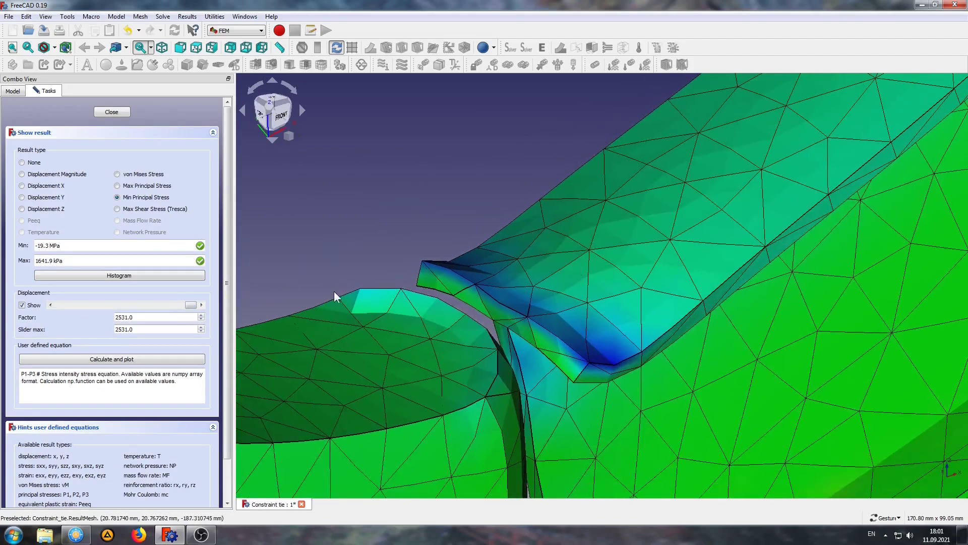
{"action": "mouse_move", "coordinate": [443, 277]}
{"action": "left_mouse_down"}
{"action": "mouse_move", "coordinate": [443, 331]}
{"action": "mouse_move", "coordinate": [493, 362]}
{"action": "mouse_move", "coordinate": [495, 267]}
{"action": "left_mouse_up"}
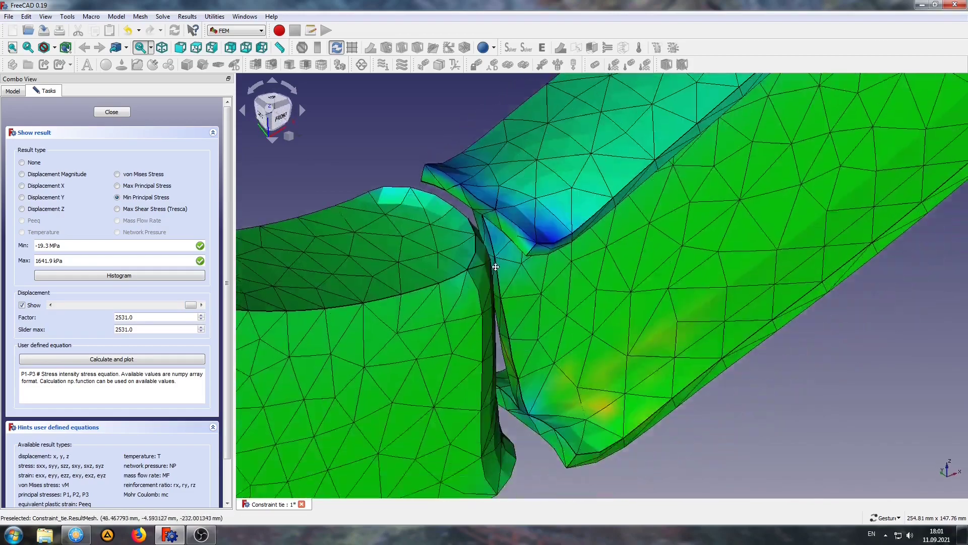
{"action": "key", "text": "1"}
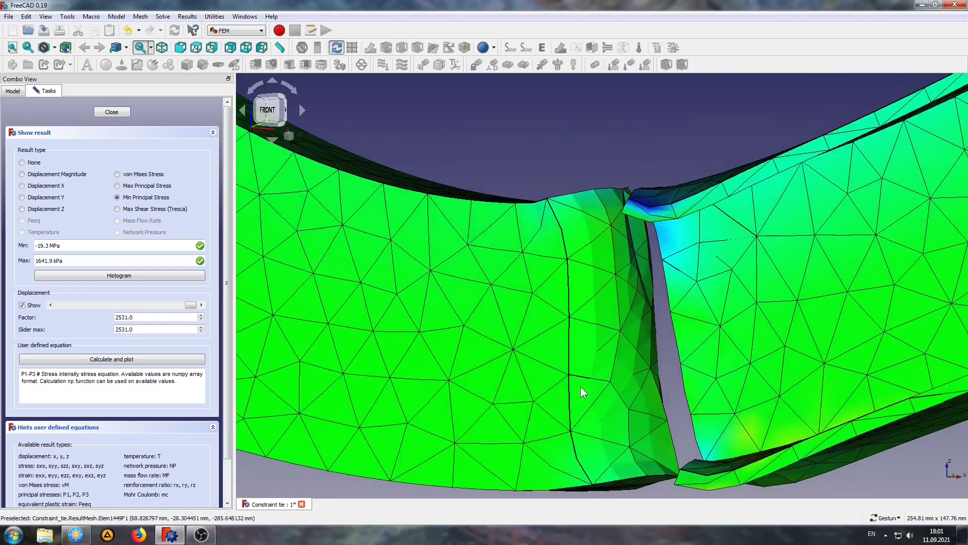
{"action": "left_click_drag", "start_coordinate": [583, 393], "coordinate": [580, 350]}
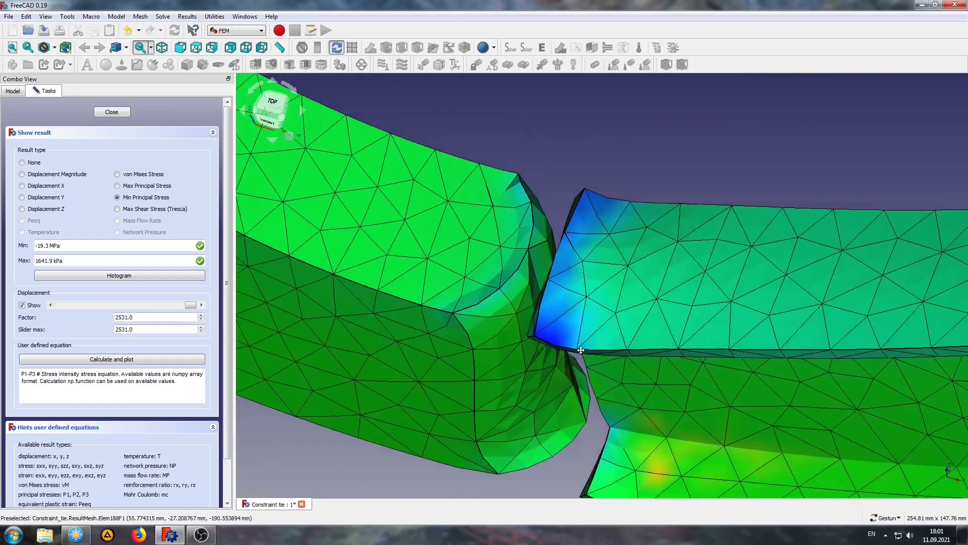
{"action": "scroll", "coordinate": [521, 220], "scroll_direction": "up", "scroll_amount": 3}
{"action": "scroll", "coordinate": [524, 292], "scroll_direction": "down", "scroll_amount": 3}
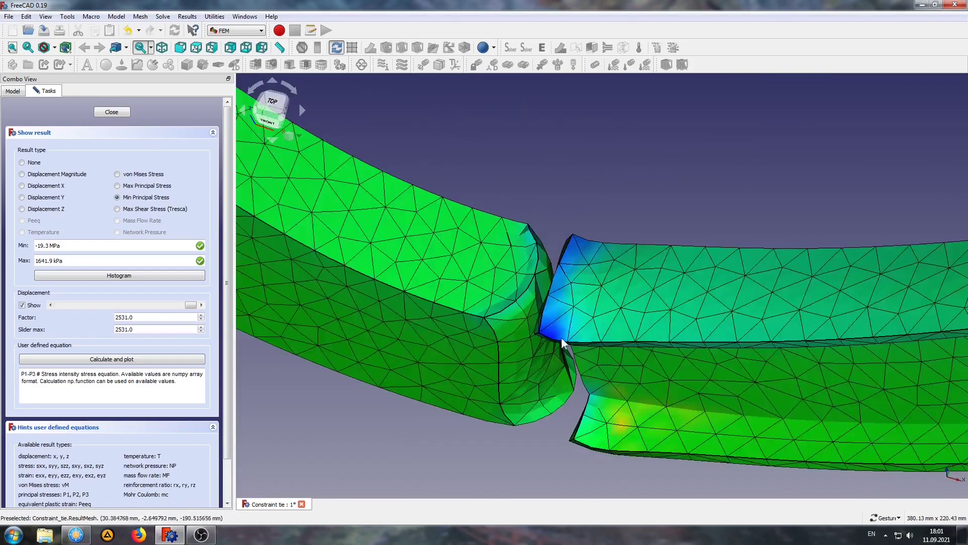
{"action": "scroll", "coordinate": [534, 302], "scroll_direction": "down", "scroll_amount": 1}
{"action": "scroll", "coordinate": [549, 313], "scroll_direction": "up", "scroll_amount": 2}
{"action": "scroll", "coordinate": [564, 328], "scroll_direction": "up", "scroll_amount": 2}
{"action": "left_click_drag", "start_coordinate": [564, 328], "coordinate": [601, 422]}
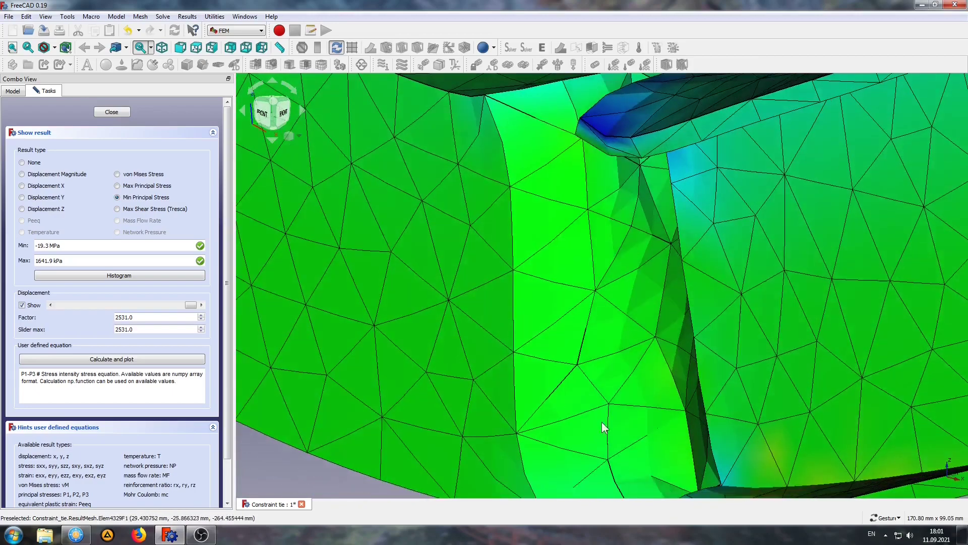
{"action": "scroll", "coordinate": [601, 422], "scroll_direction": "up", "scroll_amount": 2}
{"action": "scroll", "coordinate": [555, 360], "scroll_direction": "up", "scroll_amount": 1}
{"action": "scroll", "coordinate": [555, 360], "scroll_direction": "up", "scroll_amount": 2}
{"action": "scroll", "coordinate": [598, 377], "scroll_direction": "down", "scroll_amount": 3}
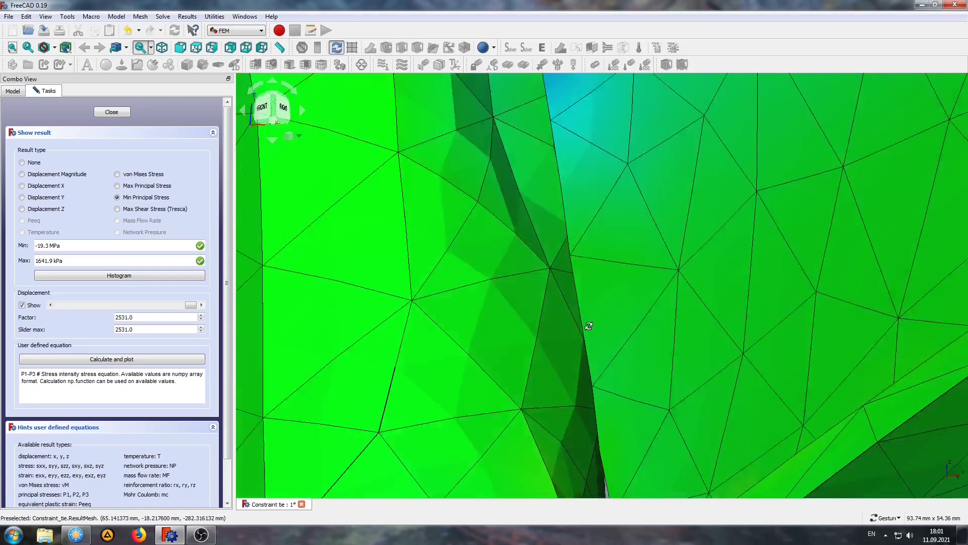
{"action": "mouse_move", "coordinate": [599, 377]}
{"action": "left_mouse_down"}
{"action": "mouse_move", "coordinate": [572, 302]}
{"action": "mouse_move", "coordinate": [588, 333]}
{"action": "mouse_move", "coordinate": [631, 335]}
{"action": "left_mouse_up"}
{"action": "scroll", "coordinate": [573, 303], "scroll_direction": "down", "scroll_amount": 3}
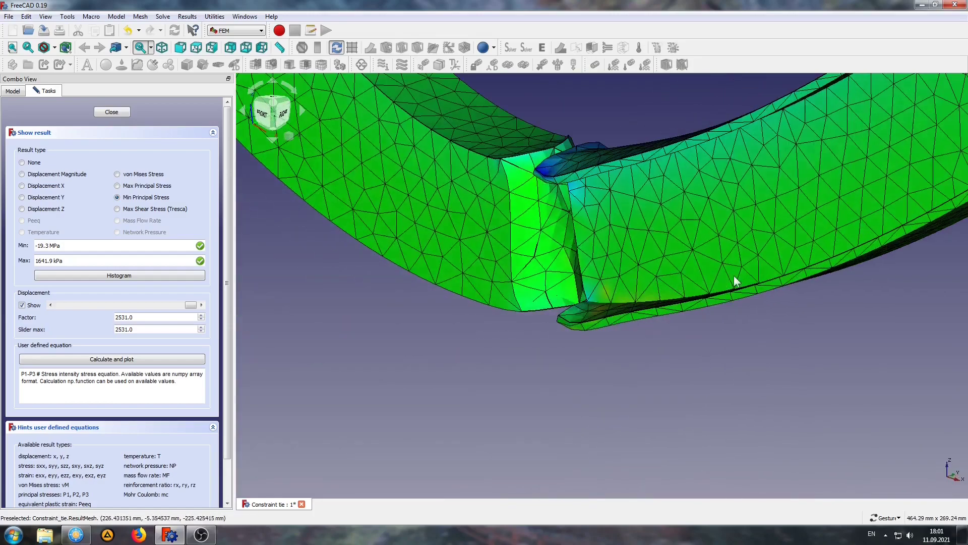
{"action": "mouse_move", "coordinate": [734, 276]}
{"action": "left_mouse_down"}
{"action": "mouse_move", "coordinate": [577, 283]}
{"action": "mouse_move", "coordinate": [521, 319]}
{"action": "left_mouse_up"}
{"action": "scroll", "coordinate": [815, 334], "scroll_direction": "up", "scroll_amount": 2}
{"action": "scroll", "coordinate": [748, 325], "scroll_direction": "up", "scroll_amount": 2}
{"action": "mouse_move", "coordinate": [749, 325]}
{"action": "left_mouse_down"}
{"action": "mouse_move", "coordinate": [534, 288]}
{"action": "mouse_move", "coordinate": [587, 320]}
{"action": "mouse_move", "coordinate": [611, 309]}
{"action": "mouse_move", "coordinate": [596, 309]}
{"action": "left_mouse_up"}
{"action": "scroll", "coordinate": [597, 308], "scroll_direction": "down", "scroll_amount": 2}
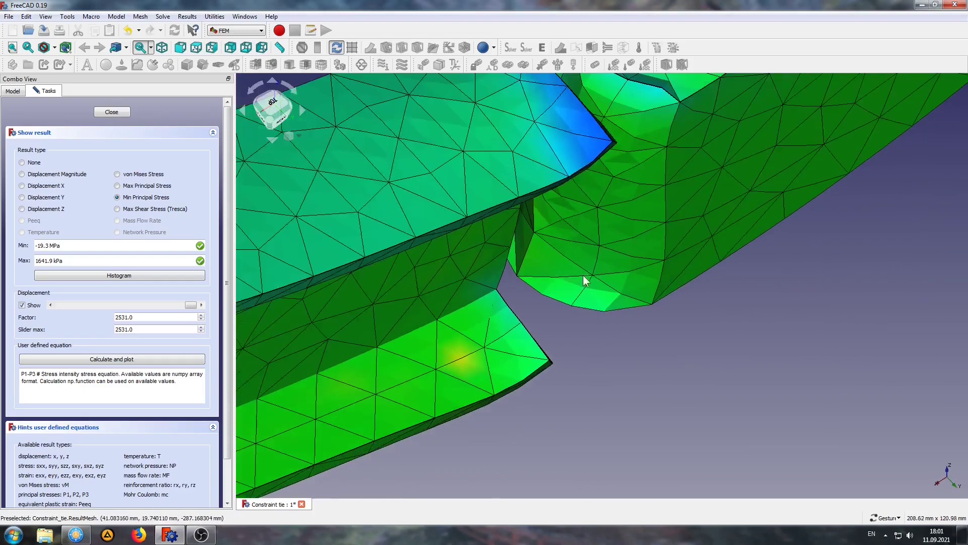
{"action": "scroll", "coordinate": [580, 242], "scroll_direction": "down", "scroll_amount": 1}
{"action": "scroll", "coordinate": [577, 235], "scroll_direction": "down", "scroll_amount": 1}
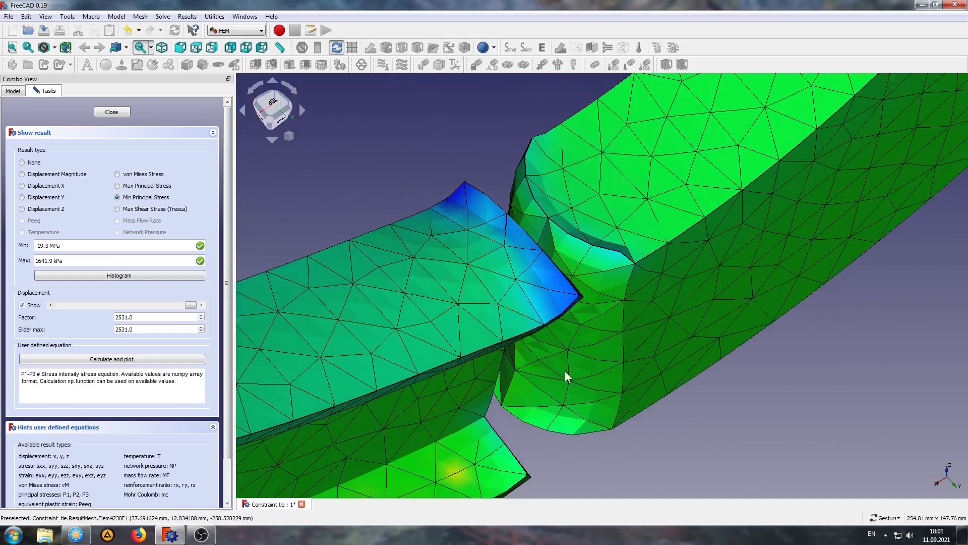
{"action": "scroll", "coordinate": [565, 370], "scroll_direction": "up", "scroll_amount": 1}
{"action": "scroll", "coordinate": [562, 380], "scroll_direction": "up", "scroll_amount": 1}
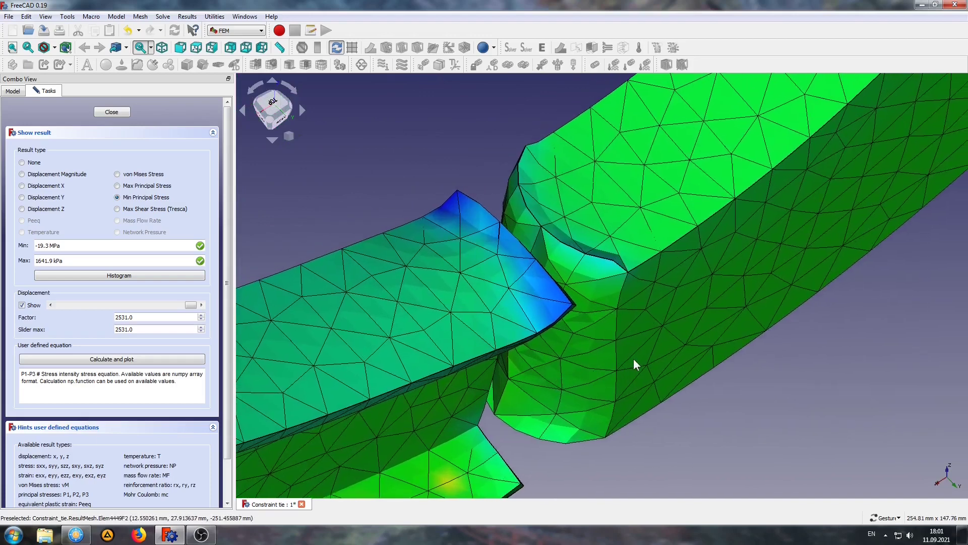